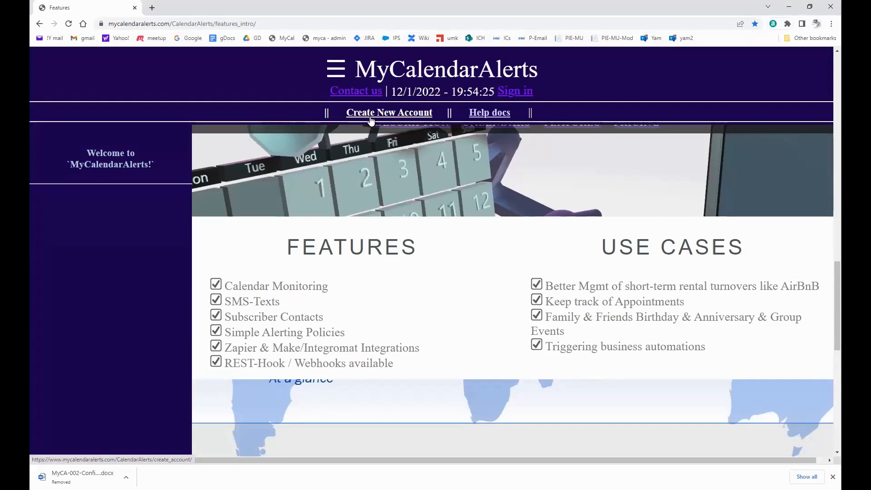
Open the Help docs in a new tab and scroll to the five Getting Started steps.
{"action": "right_click", "coordinate": [485, 117]}
{"action": "left_click", "coordinate": [499, 120]}
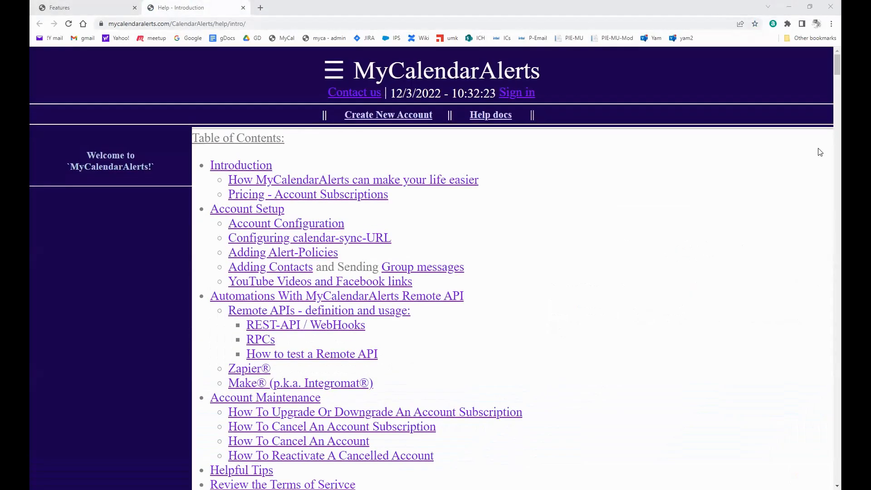
{"action": "scroll", "coordinate": [819, 154], "scroll_direction": "down", "scroll_amount": 6}
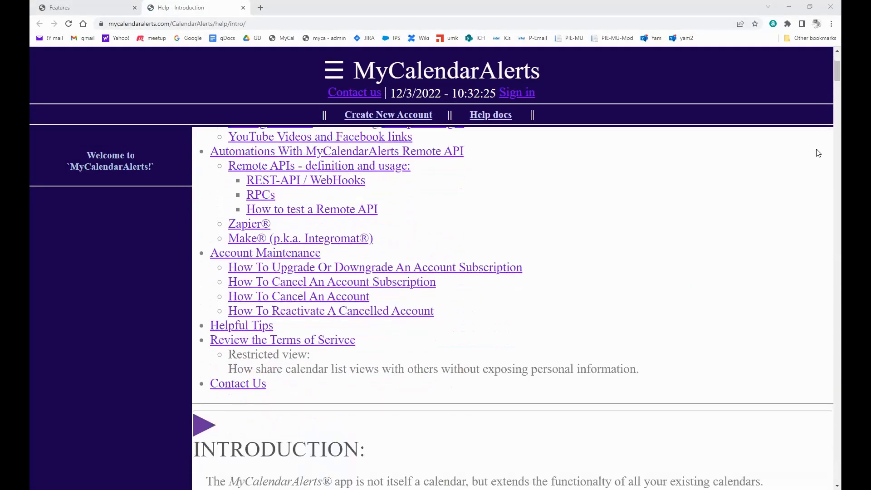
{"action": "scroll", "coordinate": [817, 155], "scroll_direction": "down", "scroll_amount": 4}
{"action": "scroll", "coordinate": [815, 155], "scroll_direction": "down", "scroll_amount": 10}
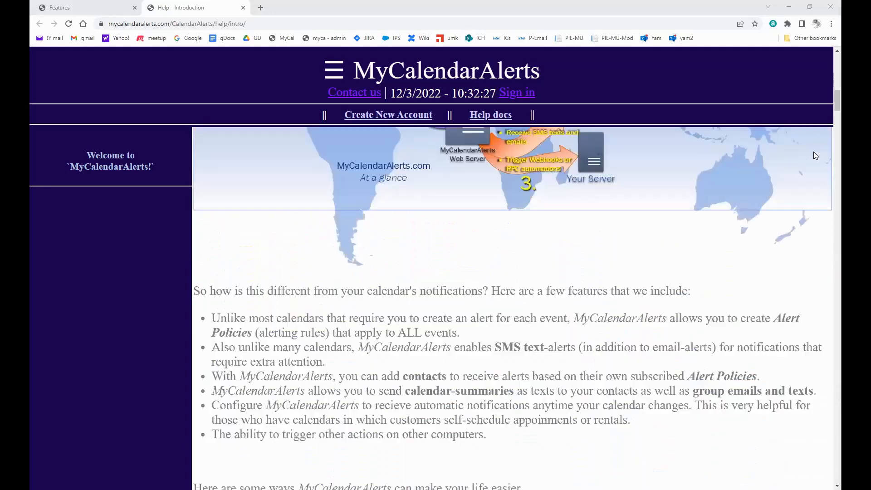
{"action": "scroll", "coordinate": [816, 156], "scroll_direction": "down", "scroll_amount": 8}
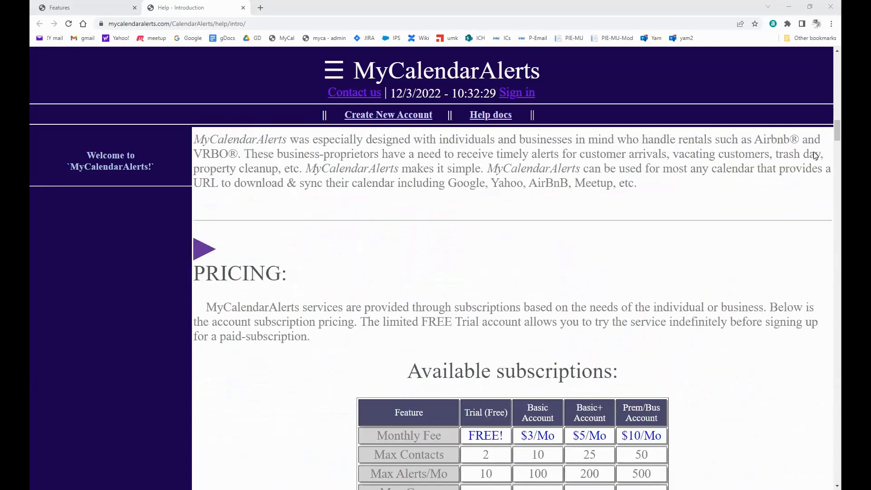
{"action": "scroll", "coordinate": [816, 156], "scroll_direction": "down", "scroll_amount": 7}
{"action": "scroll", "coordinate": [815, 156], "scroll_direction": "down", "scroll_amount": 5}
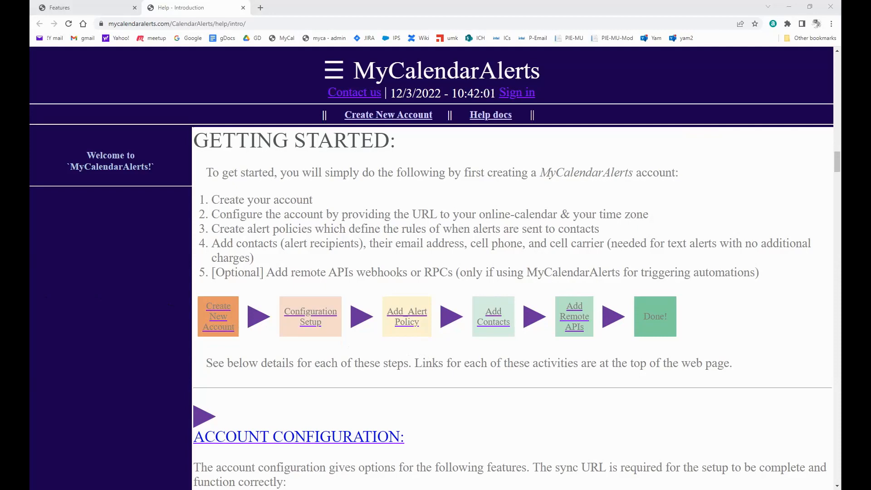
Scroll past the Account Configuration notes to 'Automations With MyCalendarAlerts Remote API'.
{"action": "scroll", "coordinate": [418, 345], "scroll_direction": "down", "scroll_amount": 4}
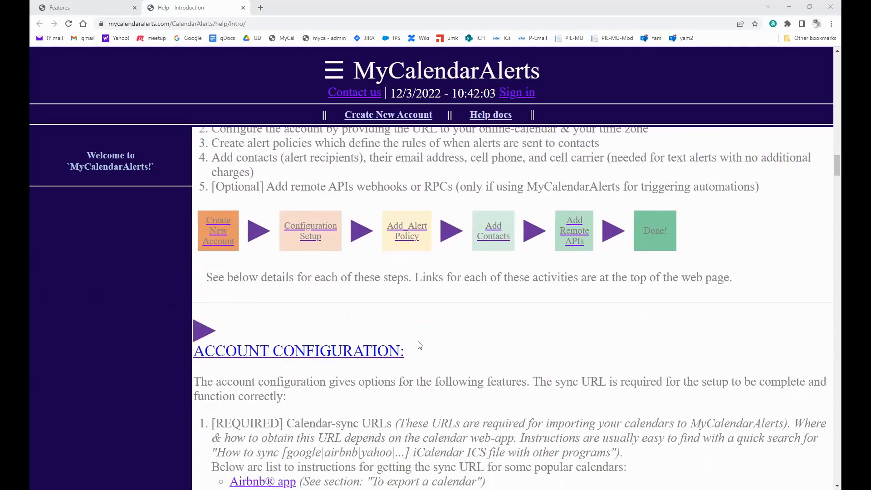
{"action": "scroll", "coordinate": [420, 344], "scroll_direction": "down", "scroll_amount": 2}
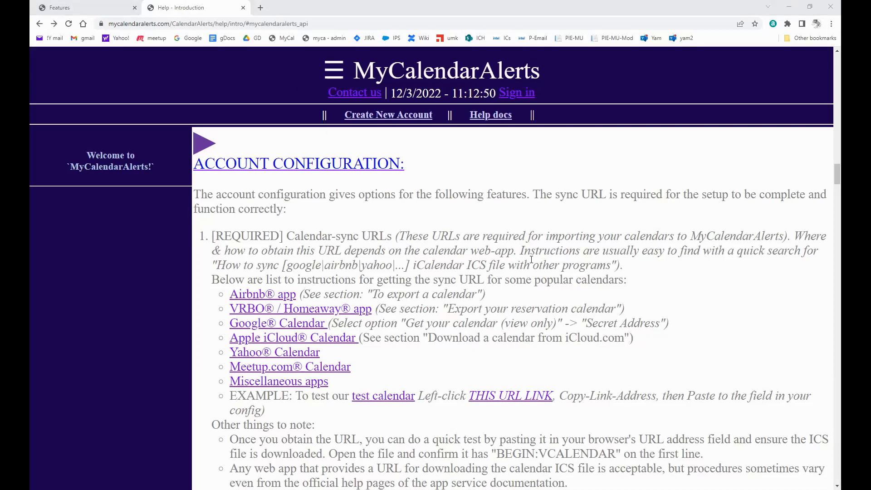
{"action": "scroll", "coordinate": [531, 259], "scroll_direction": "down", "scroll_amount": 5}
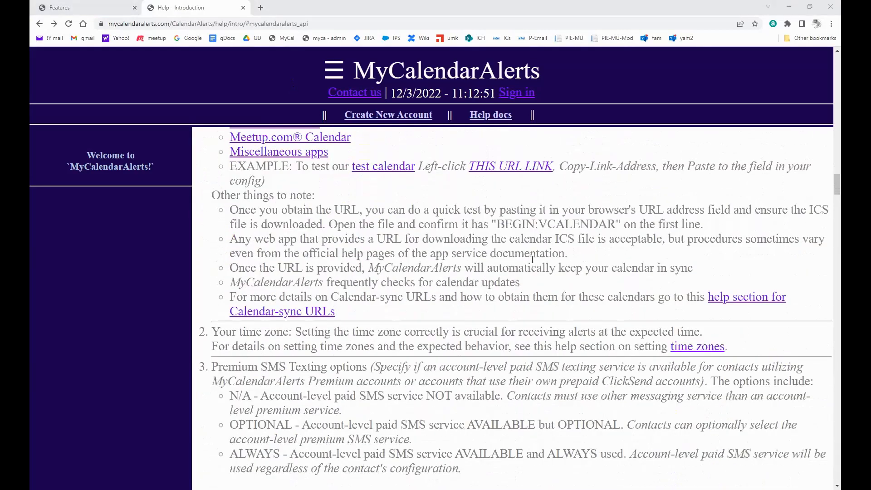
{"action": "scroll", "coordinate": [532, 260], "scroll_direction": "down", "scroll_amount": 3}
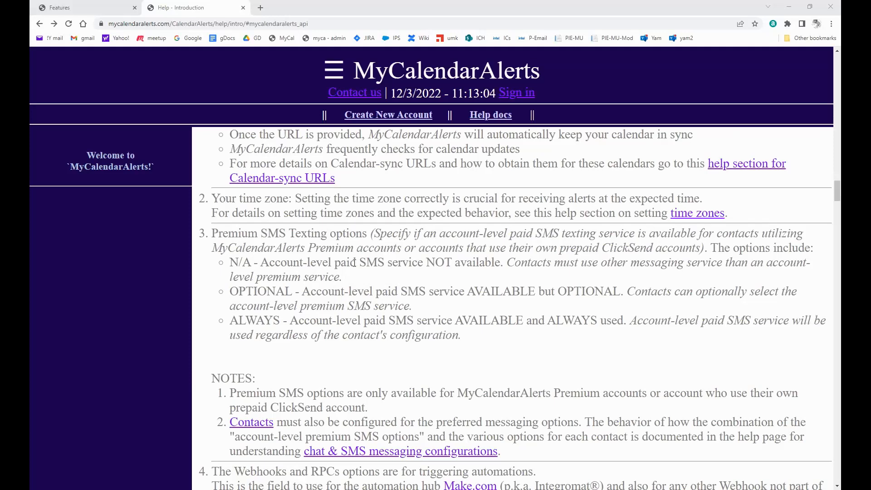
{"action": "scroll", "coordinate": [360, 297], "scroll_direction": "down", "scroll_amount": 1}
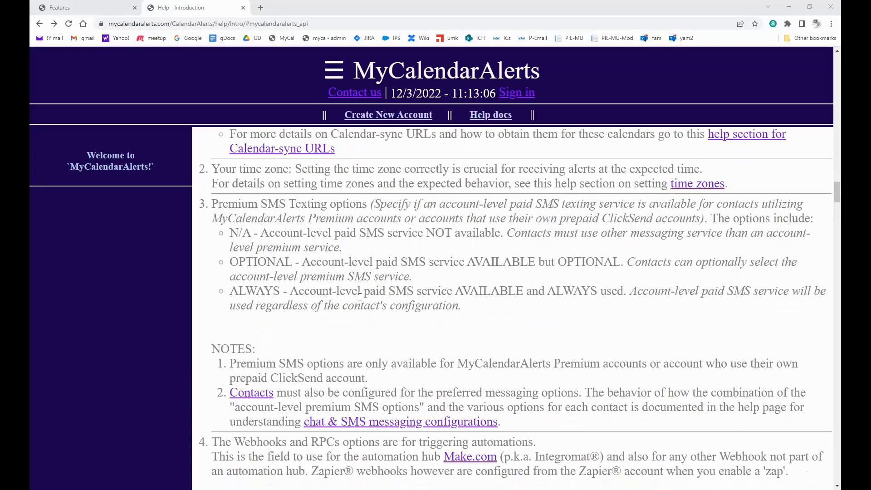
{"action": "scroll", "coordinate": [360, 297], "scroll_direction": "down", "scroll_amount": 3}
{"action": "scroll", "coordinate": [360, 296], "scroll_direction": "down", "scroll_amount": 2}
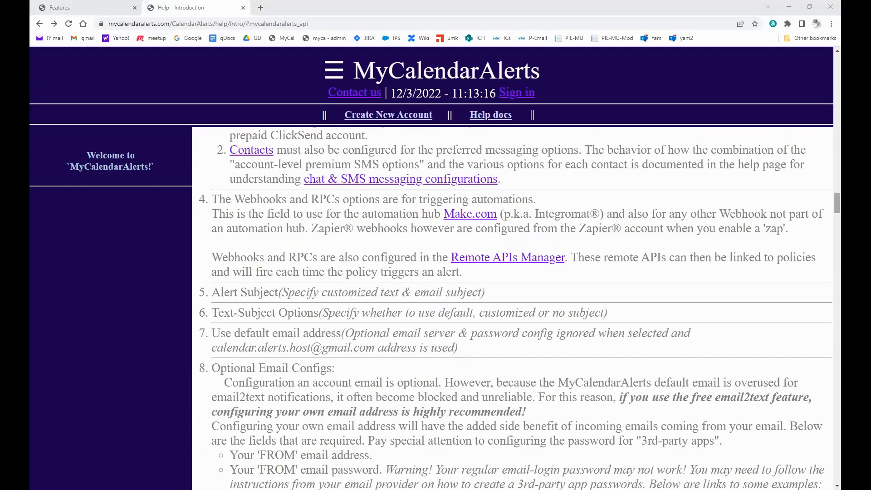
{"action": "left_click_drag", "start_coordinate": [837, 204], "coordinate": [809, 379]}
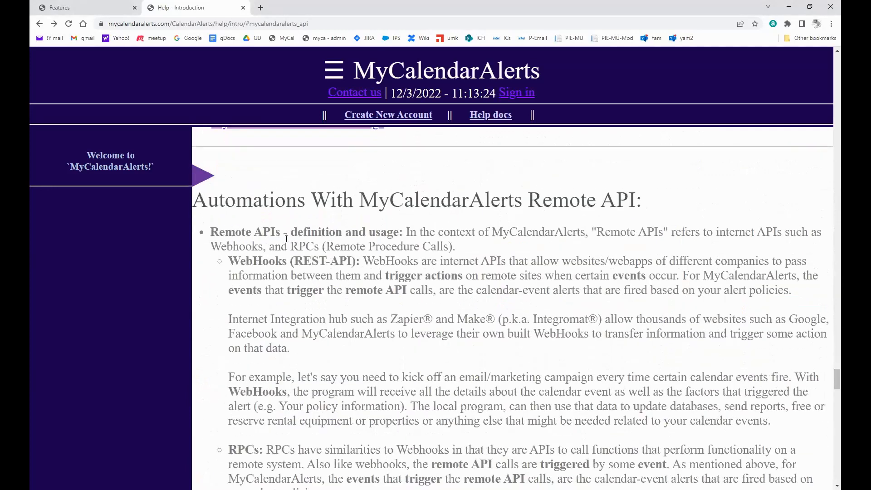
Highlight the Remote API heading and read through the WebHooks and RPCs explanation.
{"action": "left_click_drag", "start_coordinate": [532, 197], "coordinate": [675, 207]}
{"action": "left_click", "coordinate": [609, 269]}
{"action": "scroll", "coordinate": [481, 253], "scroll_direction": "down", "scroll_amount": 1}
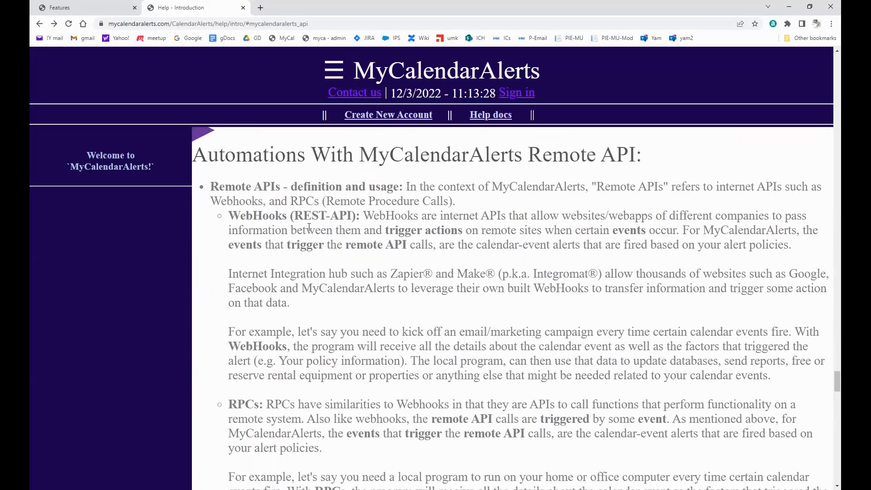
{"action": "scroll", "coordinate": [267, 219], "scroll_direction": "down", "scroll_amount": 2}
{"action": "scroll", "coordinate": [260, 221], "scroll_direction": "up", "scroll_amount": 1}
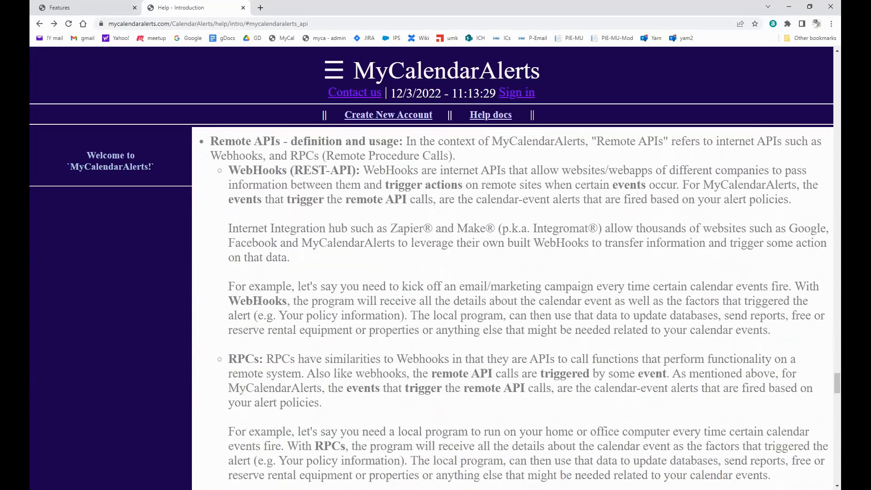
{"action": "scroll", "coordinate": [325, 313], "scroll_direction": "down", "scroll_amount": 2}
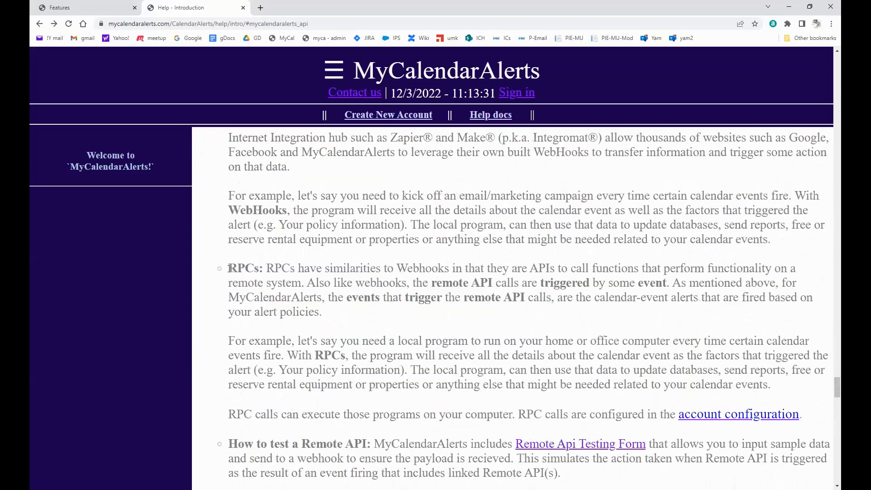
{"action": "scroll", "coordinate": [272, 272], "scroll_direction": "down", "scroll_amount": 5}
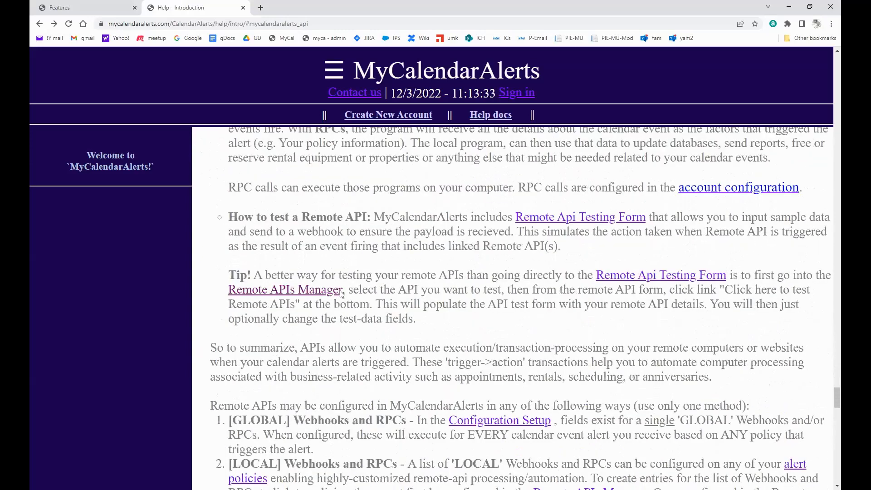
{"action": "scroll", "coordinate": [342, 294], "scroll_direction": "down", "scroll_amount": 4}
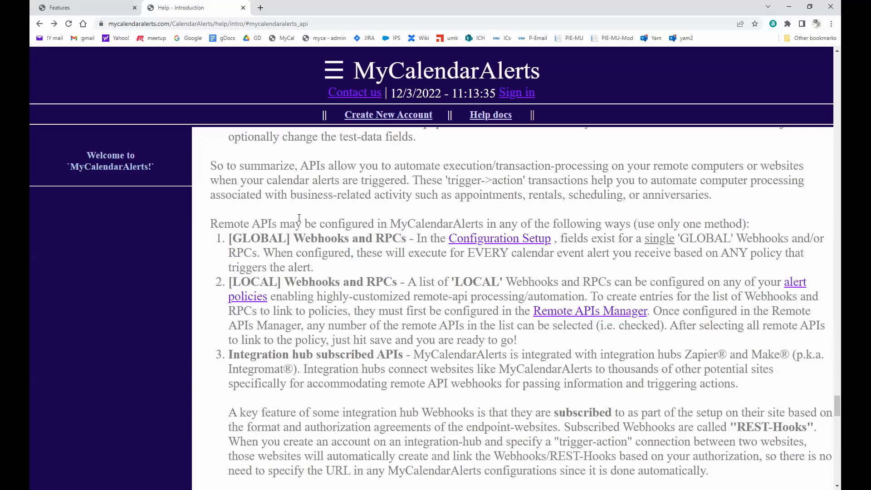
{"action": "scroll", "coordinate": [279, 195], "scroll_direction": "down", "scroll_amount": 1}
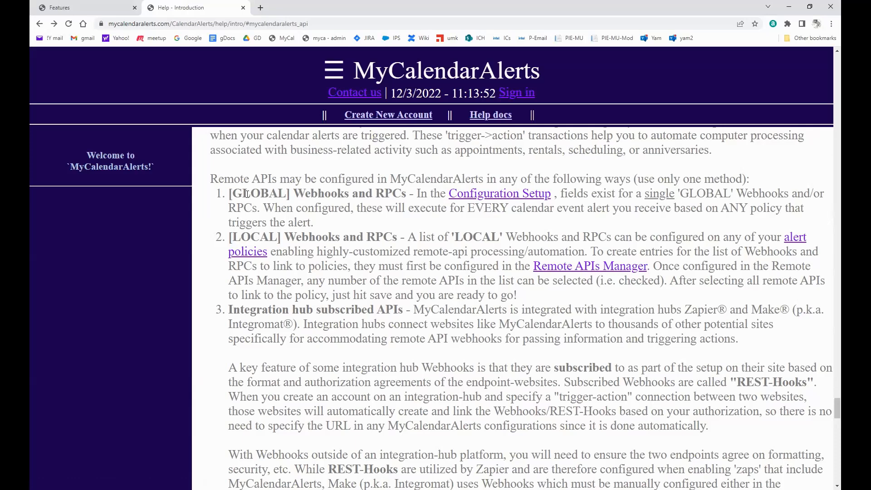
Highlight the word LOCAL in item 2, then return to the Table of Contents.
{"action": "double_click", "coordinate": [251, 238]}
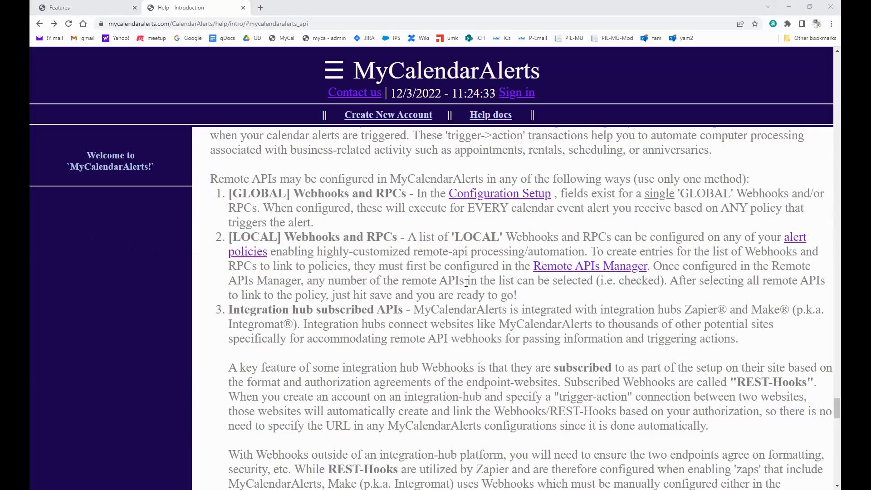
{"action": "scroll", "coordinate": [467, 283], "scroll_direction": "down", "scroll_amount": 3}
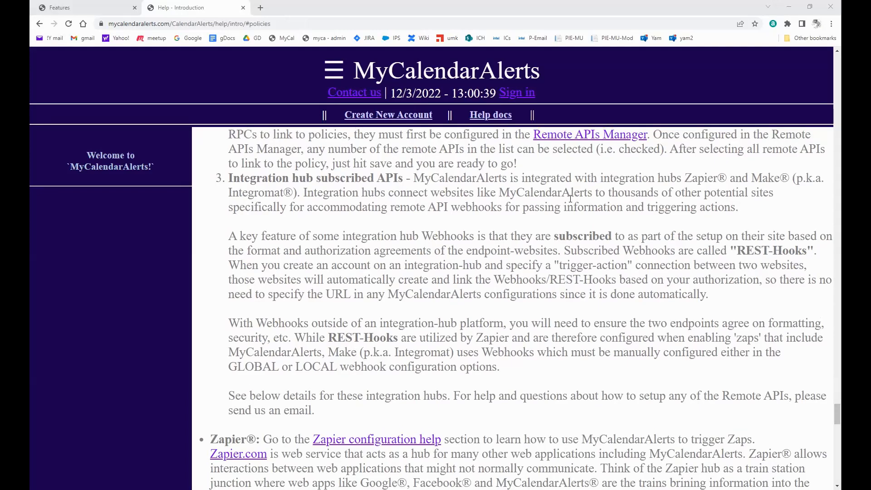
{"action": "scroll", "coordinate": [571, 198], "scroll_direction": "down", "scroll_amount": 2}
{"action": "scroll", "coordinate": [571, 199], "scroll_direction": "up", "scroll_amount": 4}
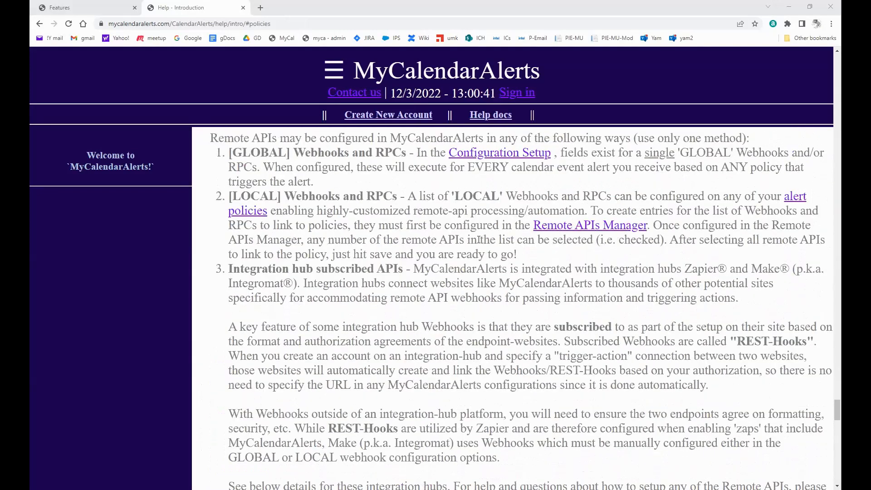
{"action": "scroll", "coordinate": [479, 240], "scroll_direction": "up", "scroll_amount": 1}
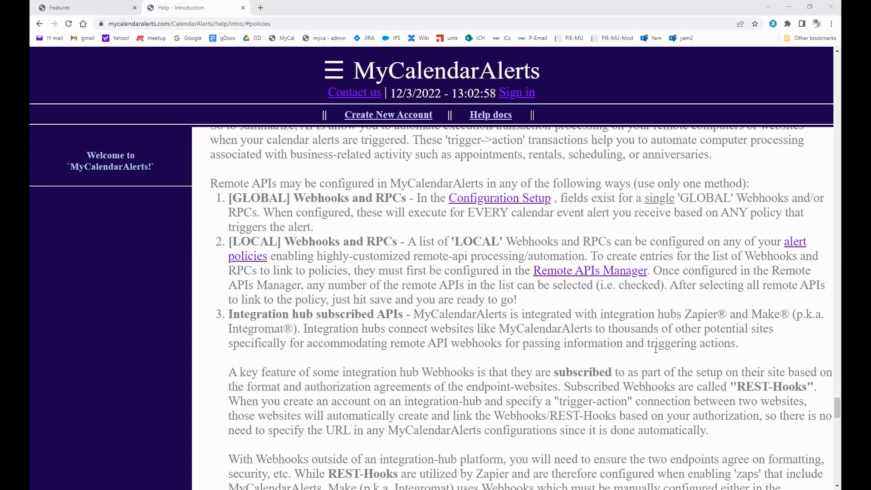
{"action": "left_click_drag", "start_coordinate": [838, 408], "coordinate": [838, 94]}
Jump to Adding Alert-Policies from the Table of Contents and continue down to Adding Contacts.
{"action": "scroll", "coordinate": [812, 54], "scroll_direction": "up", "scroll_amount": 10}
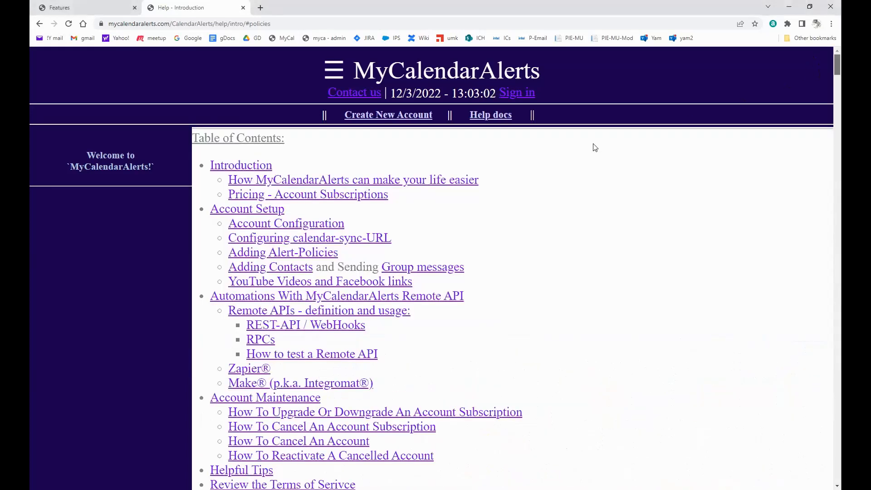
{"action": "left_click", "coordinate": [291, 257]}
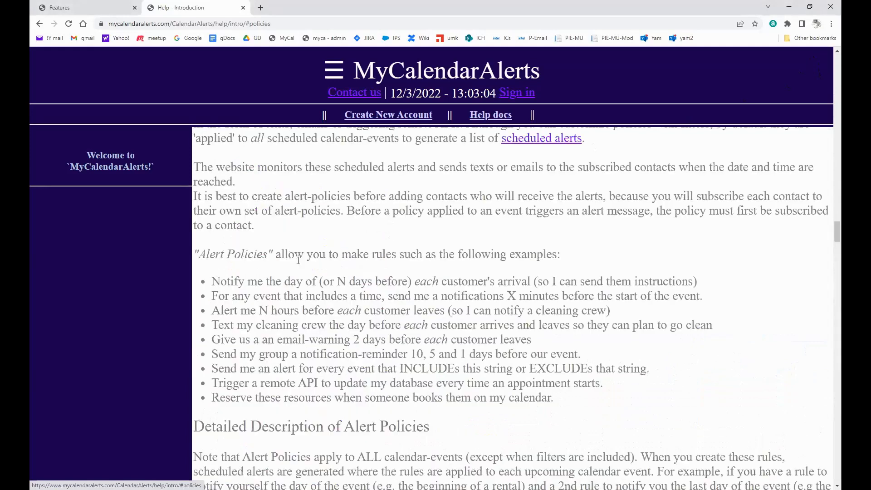
{"action": "scroll", "coordinate": [400, 291], "scroll_direction": "up", "scroll_amount": 2}
{"action": "scroll", "coordinate": [401, 294], "scroll_direction": "up", "scroll_amount": 1}
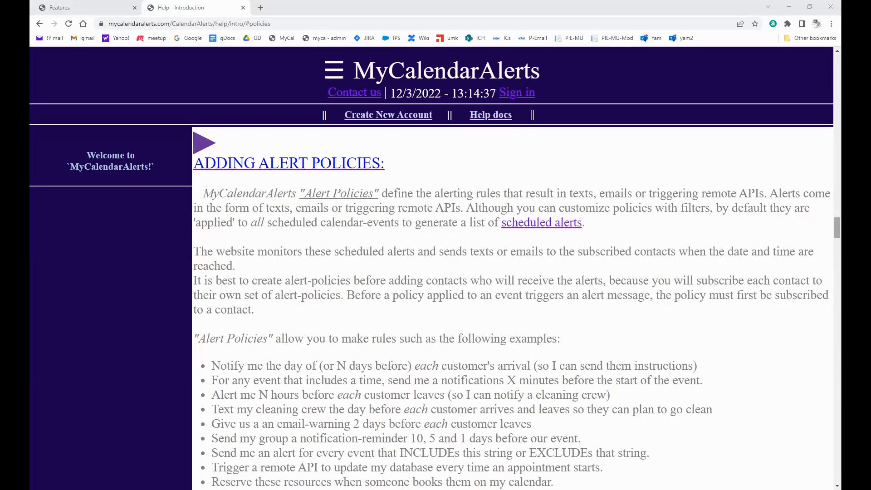
{"action": "scroll", "coordinate": [512, 309], "scroll_direction": "down", "scroll_amount": 8}
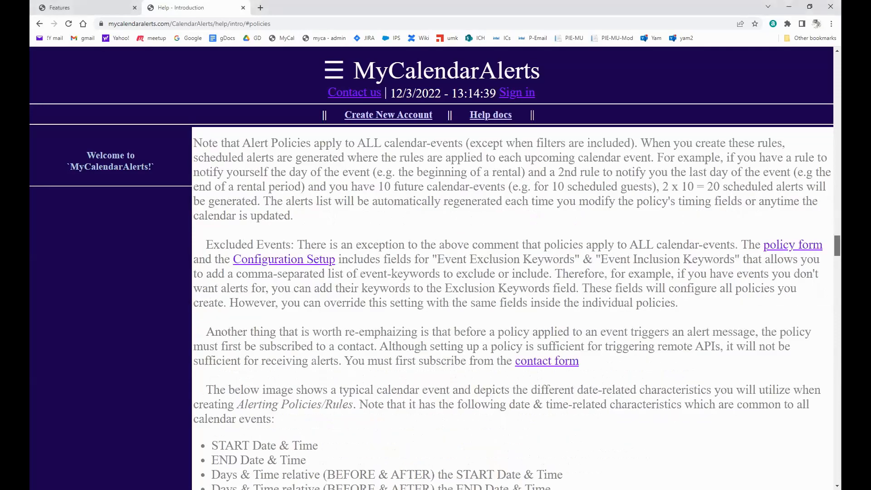
{"action": "scroll", "coordinate": [513, 309], "scroll_direction": "down", "scroll_amount": 10}
{"action": "scroll", "coordinate": [513, 308], "scroll_direction": "down", "scroll_amount": 10}
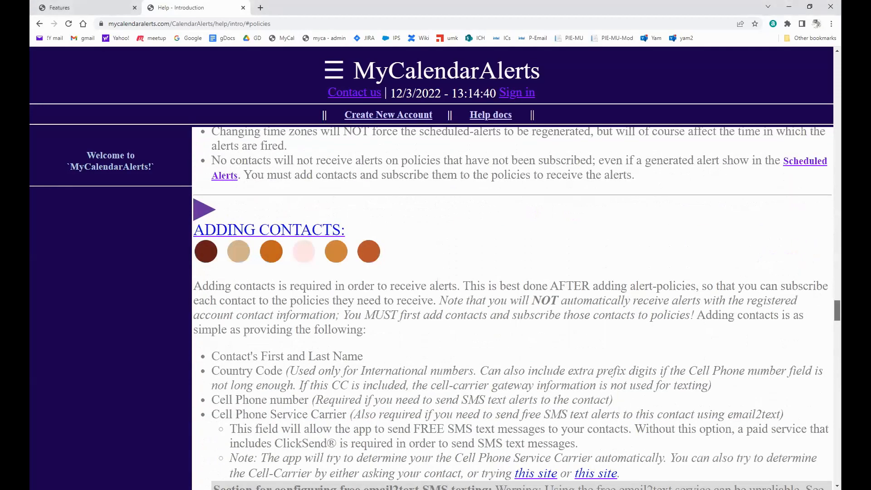
{"action": "scroll", "coordinate": [513, 308], "scroll_direction": "down", "scroll_amount": 1}
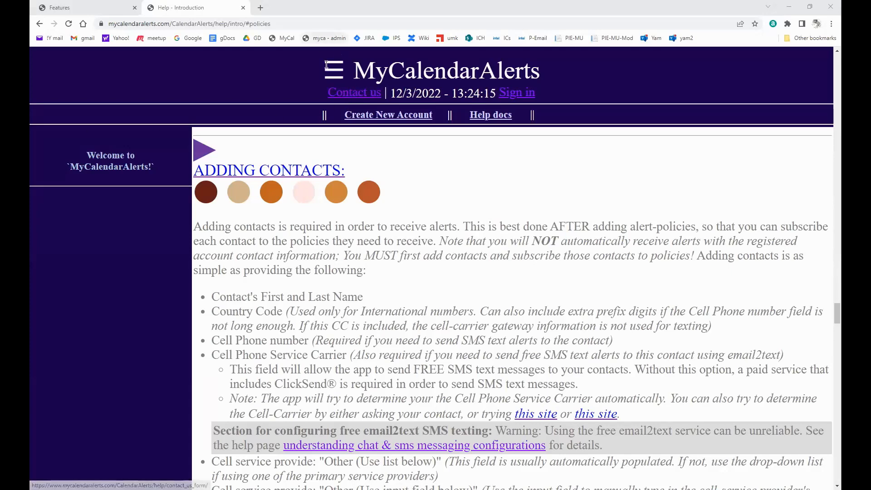
Open the Create Account form and tick 'I agree to the terms & conditions'.
{"action": "left_click", "coordinate": [382, 116]}
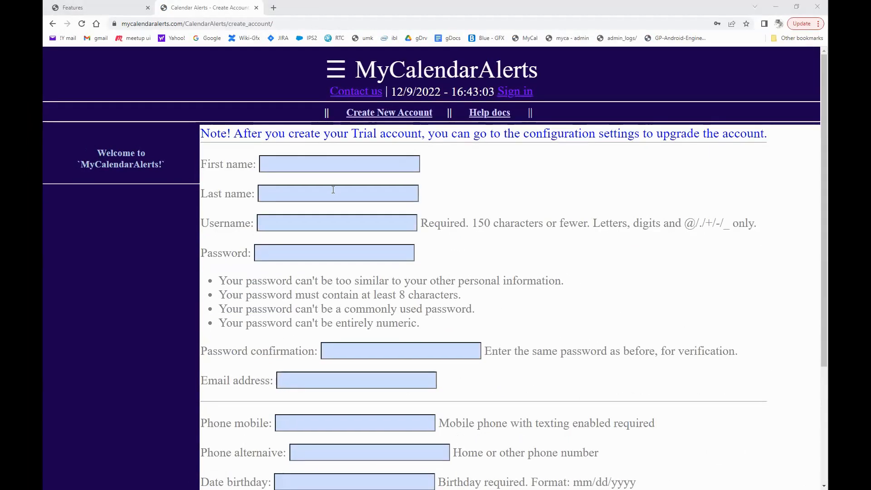
{"action": "scroll", "coordinate": [334, 190], "scroll_direction": "down", "scroll_amount": 1}
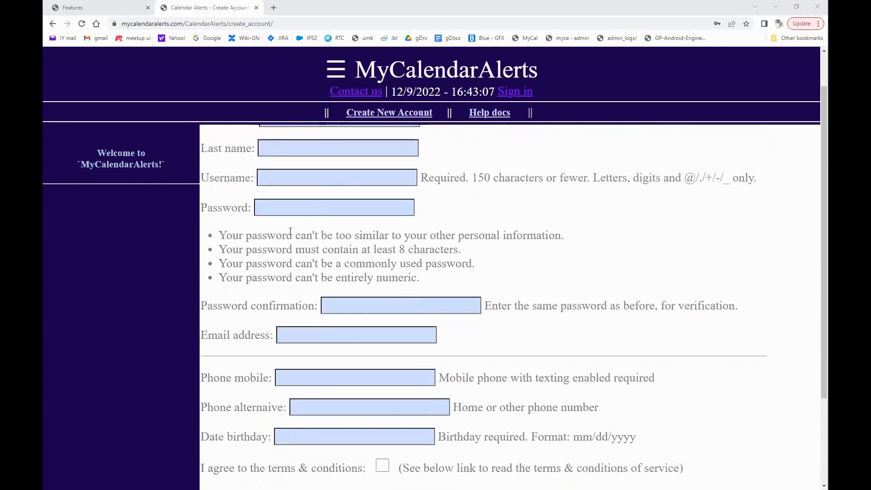
{"action": "scroll", "coordinate": [290, 232], "scroll_direction": "down", "scroll_amount": 1}
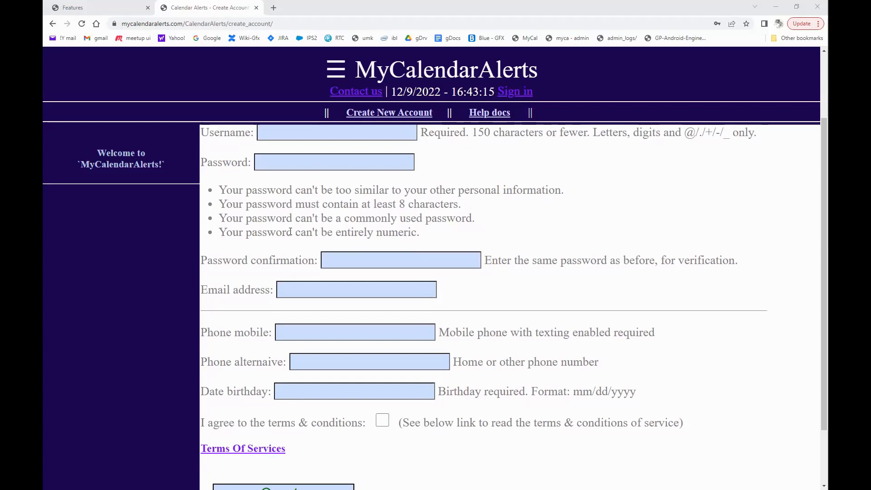
{"action": "scroll", "coordinate": [291, 232], "scroll_direction": "down", "scroll_amount": 1}
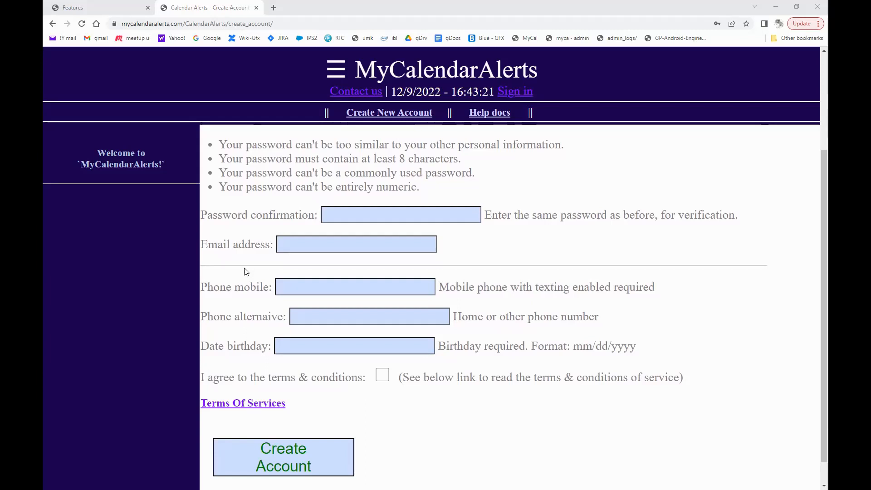
{"action": "left_click", "coordinate": [382, 377]}
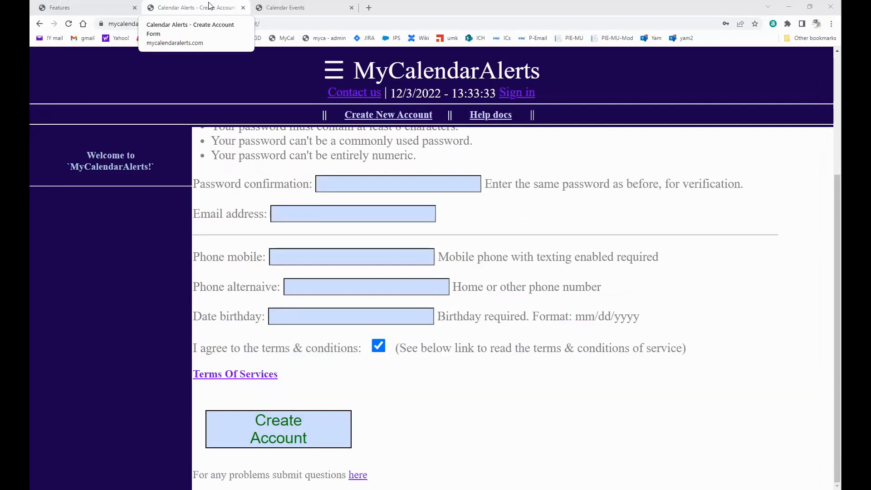
Switch to the signed-in Calendar Events tab listing upcoming Birthdays events.
{"action": "left_click", "coordinate": [299, 8]}
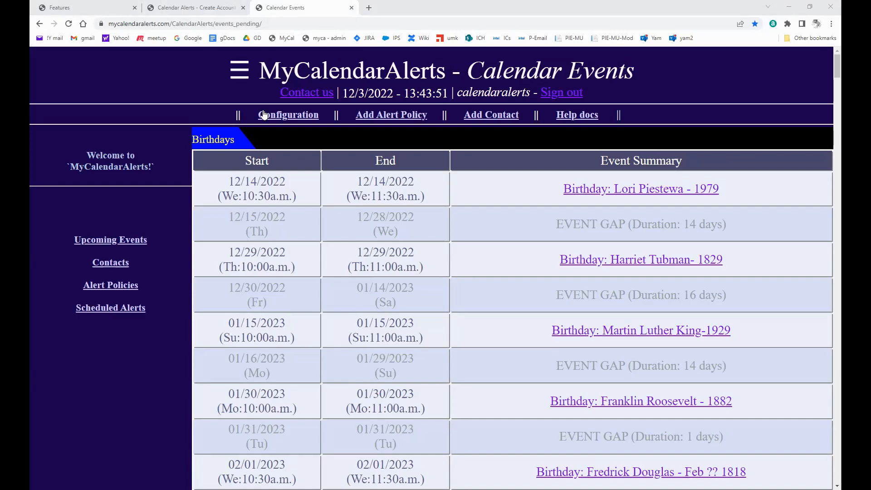
Show the Alert Policies list with the TODAY and TOMORROW policies.
{"action": "left_click", "coordinate": [111, 286]}
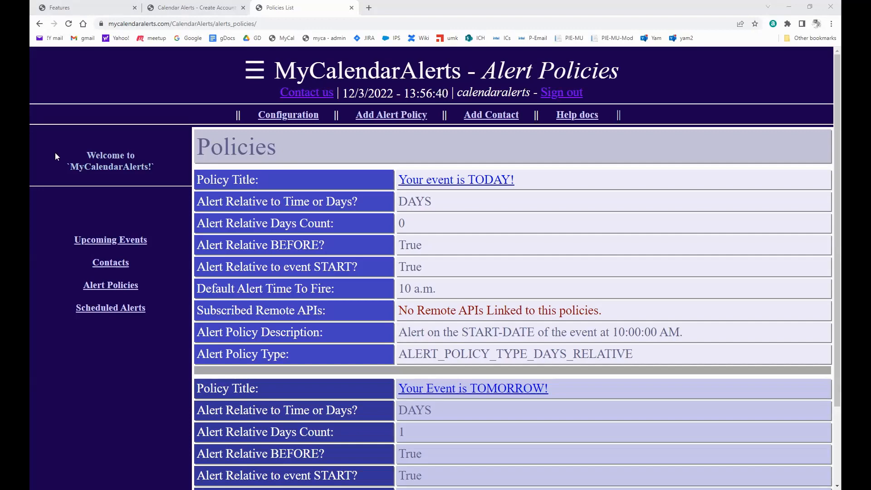
Review the 'Your event is TODAY!' policy, then open 'Your Event is TOMORROW!' for editing.
{"action": "left_click", "coordinate": [480, 181]}
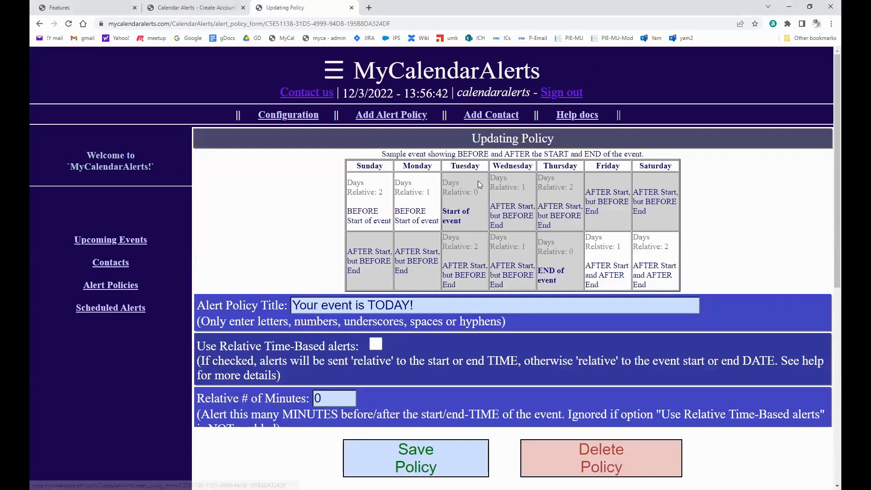
{"action": "scroll", "coordinate": [526, 247], "scroll_direction": "down", "scroll_amount": 7}
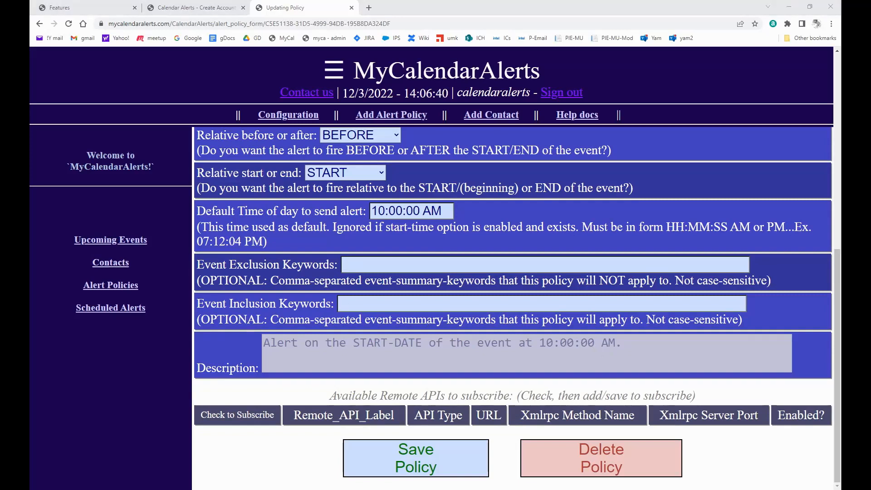
{"action": "left_click", "coordinate": [130, 293]}
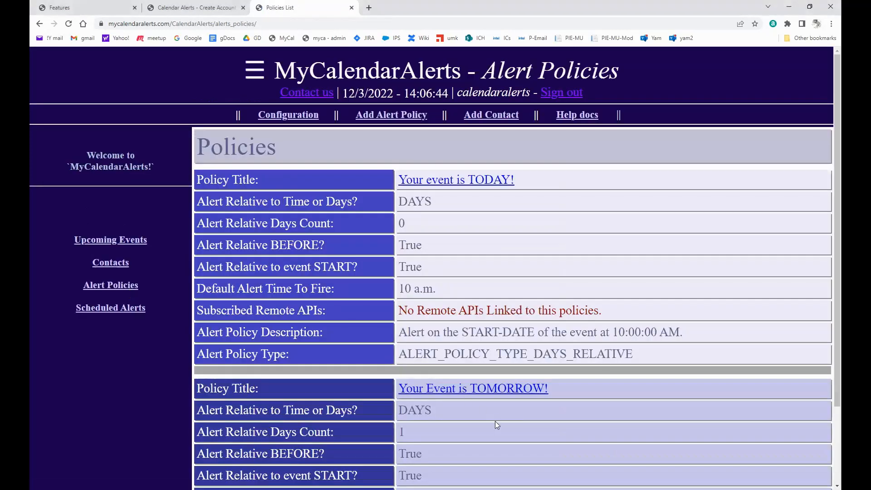
{"action": "scroll", "coordinate": [495, 428], "scroll_direction": "down", "scroll_amount": 2}
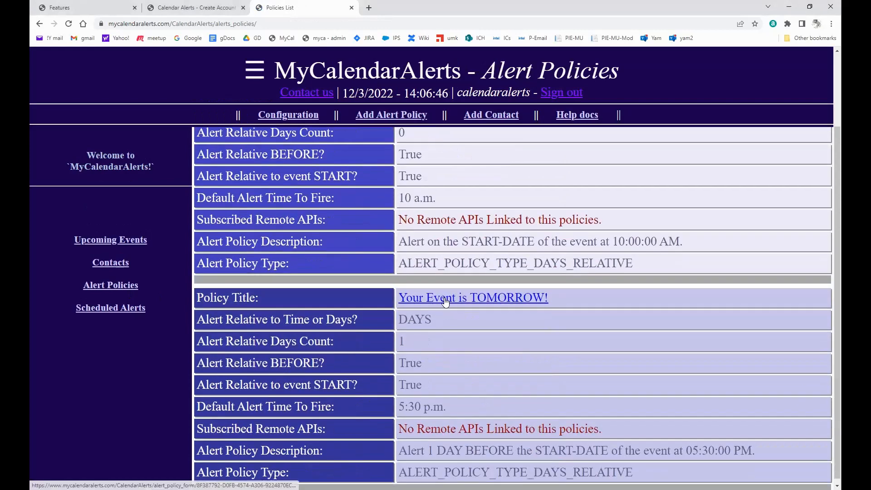
{"action": "left_click", "coordinate": [446, 302]}
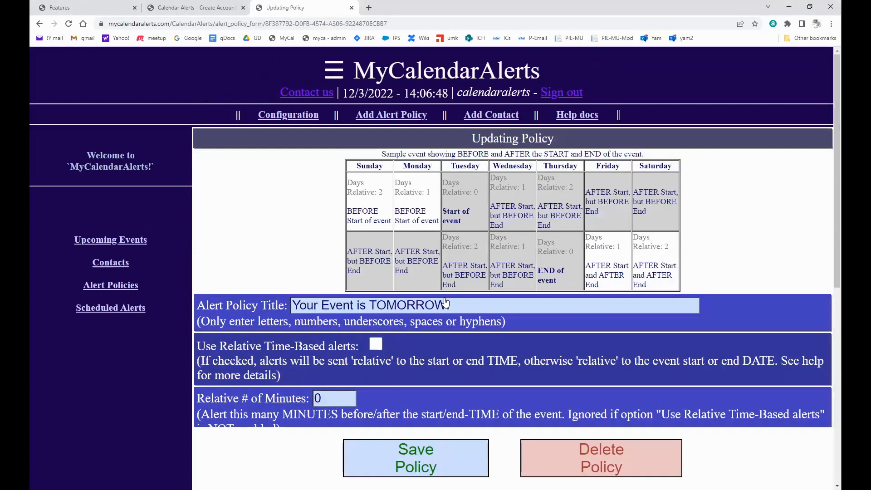
{"action": "scroll", "coordinate": [758, 303], "scroll_direction": "down", "scroll_amount": 7}
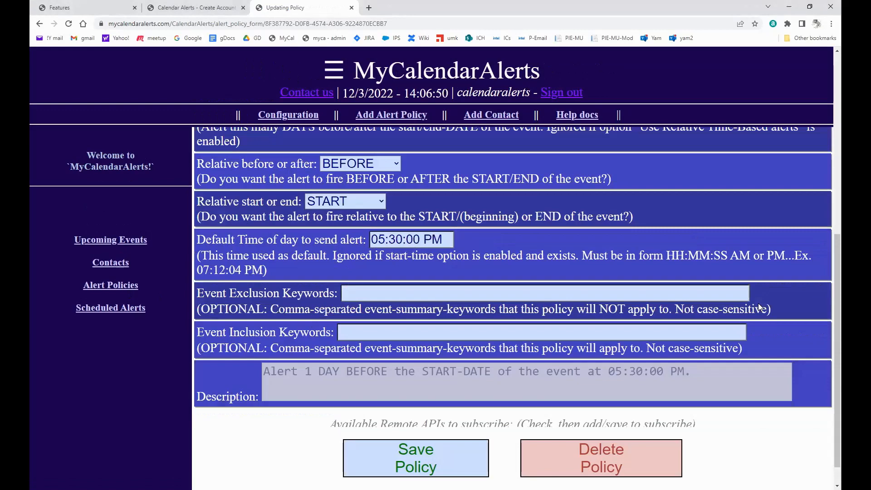
{"action": "scroll", "coordinate": [725, 308], "scroll_direction": "down", "scroll_amount": 1}
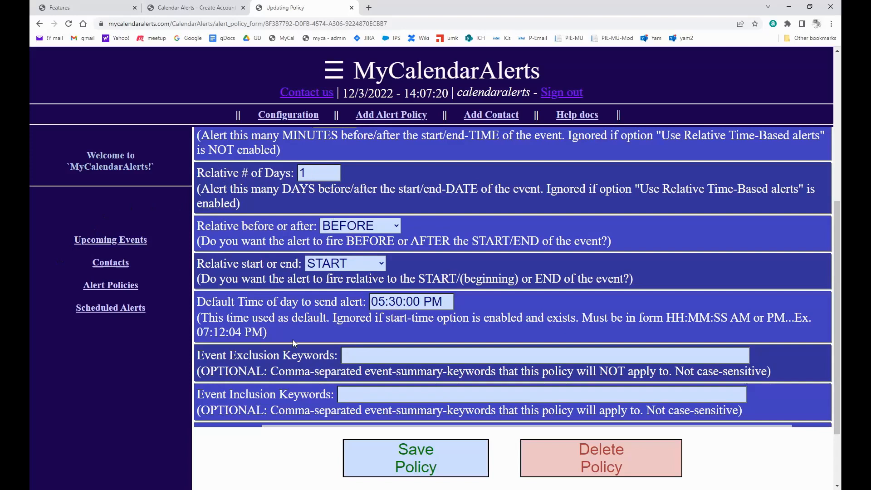
{"action": "scroll", "coordinate": [292, 340], "scroll_direction": "up", "scroll_amount": 3}
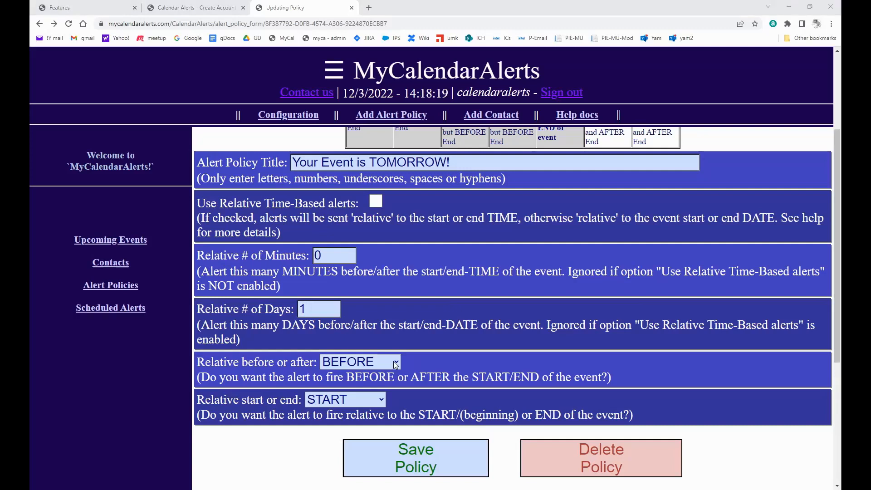
{"action": "left_click", "coordinate": [395, 364]}
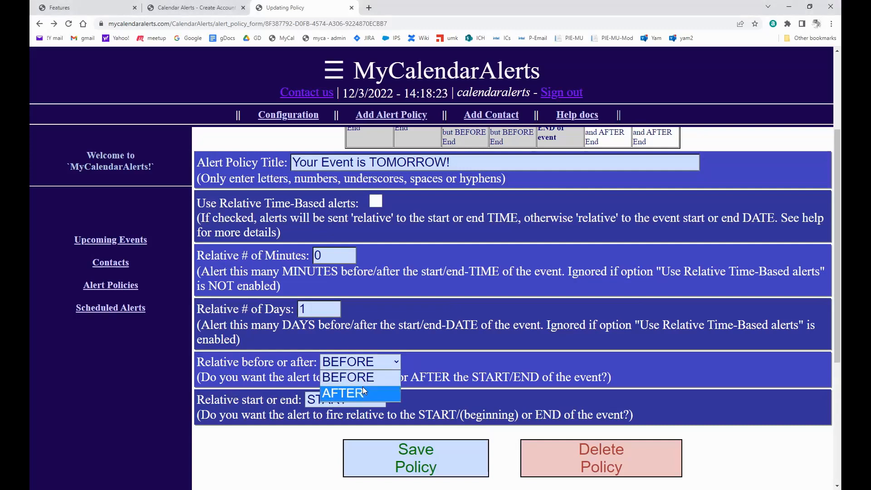
{"action": "left_click", "coordinate": [287, 384]}
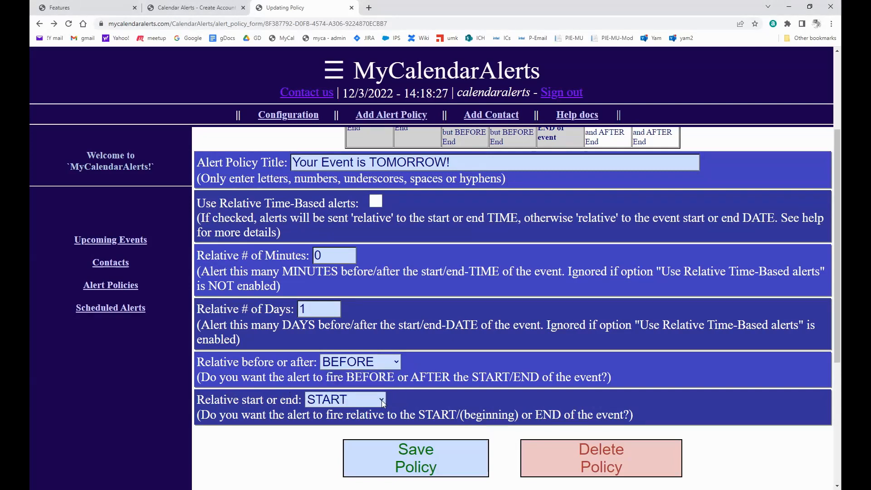
{"action": "left_click", "coordinate": [382, 400]}
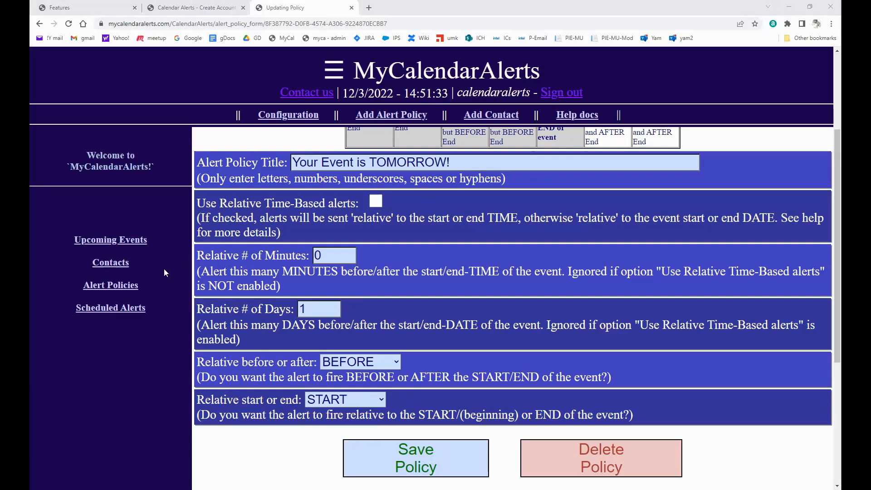
Open the contact from Contacts and check its TODAY and TOMORROW policy subscriptions.
{"action": "left_click", "coordinate": [115, 267]}
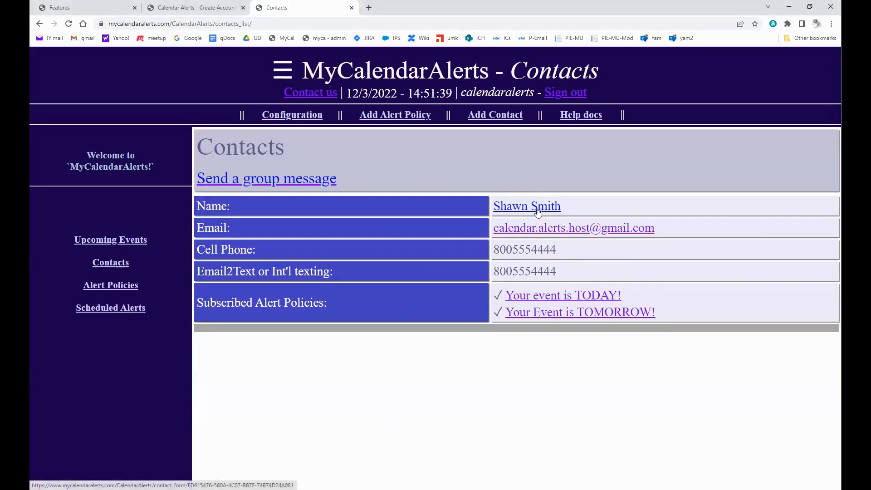
{"action": "left_click", "coordinate": [538, 210]}
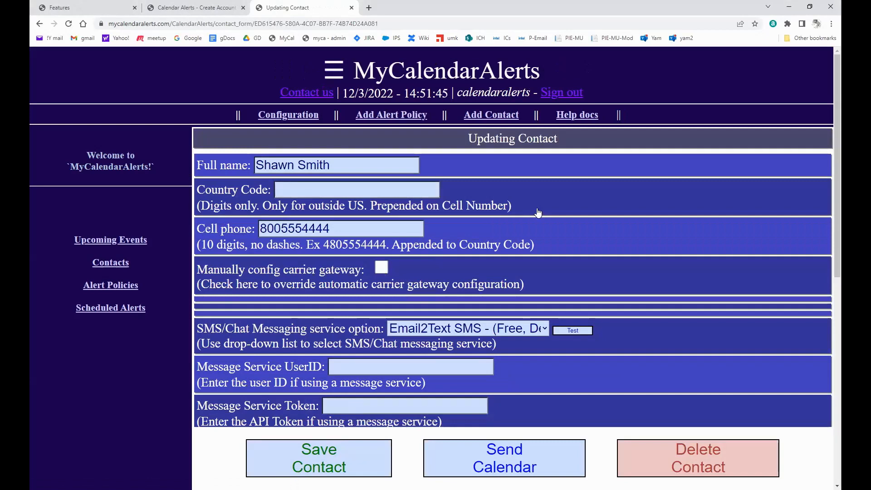
{"action": "scroll", "coordinate": [674, 325], "scroll_direction": "down", "scroll_amount": 4}
{"action": "scroll", "coordinate": [661, 336], "scroll_direction": "down", "scroll_amount": 5}
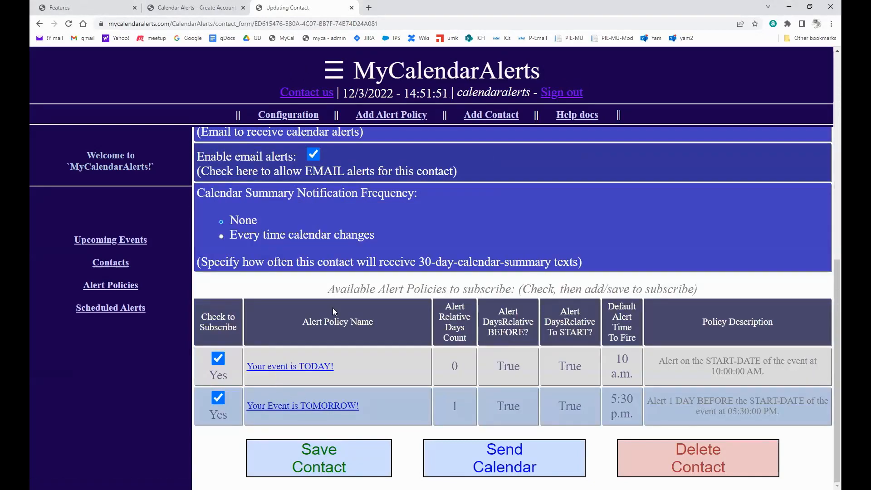
{"action": "scroll", "coordinate": [368, 350], "scroll_direction": "up", "scroll_amount": 5}
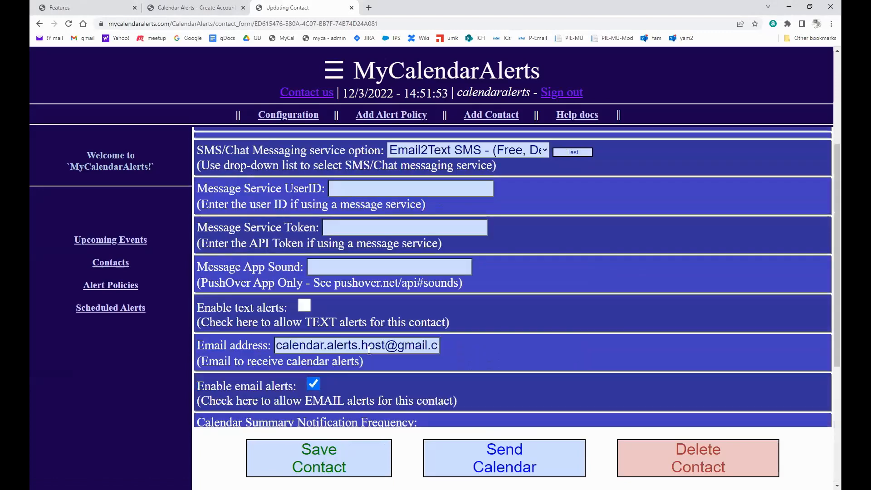
{"action": "scroll", "coordinate": [369, 350], "scroll_direction": "up", "scroll_amount": 4}
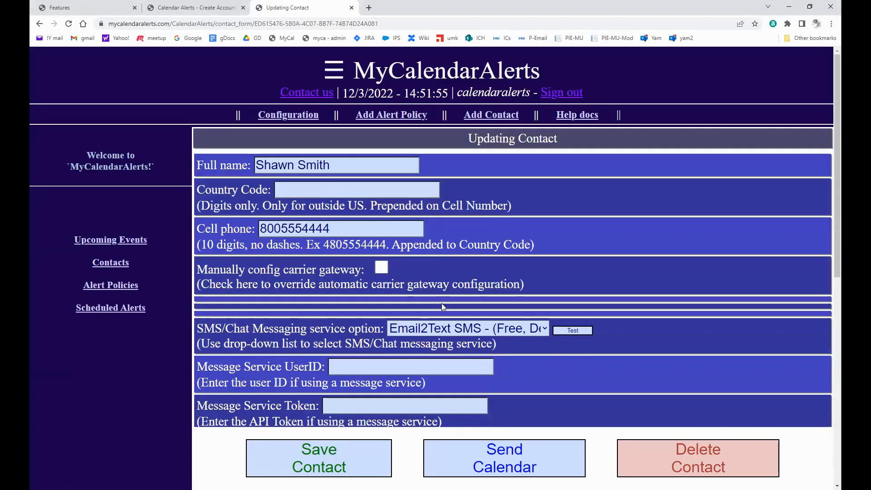
{"action": "scroll", "coordinate": [629, 331], "scroll_direction": "down", "scroll_amount": 6}
{"action": "scroll", "coordinate": [629, 331], "scroll_direction": "down", "scroll_amount": 3}
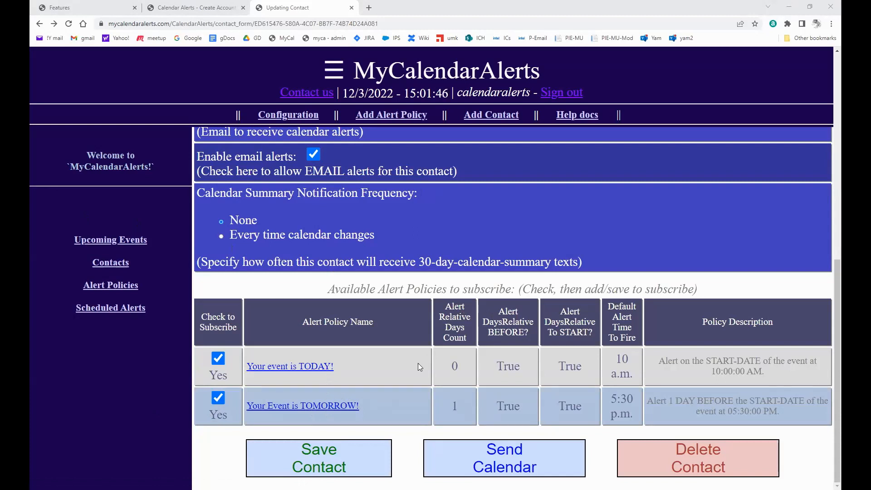
Open Configuration and check the Time zone list, leaving it at US/Arizona.
{"action": "left_click", "coordinate": [298, 118]}
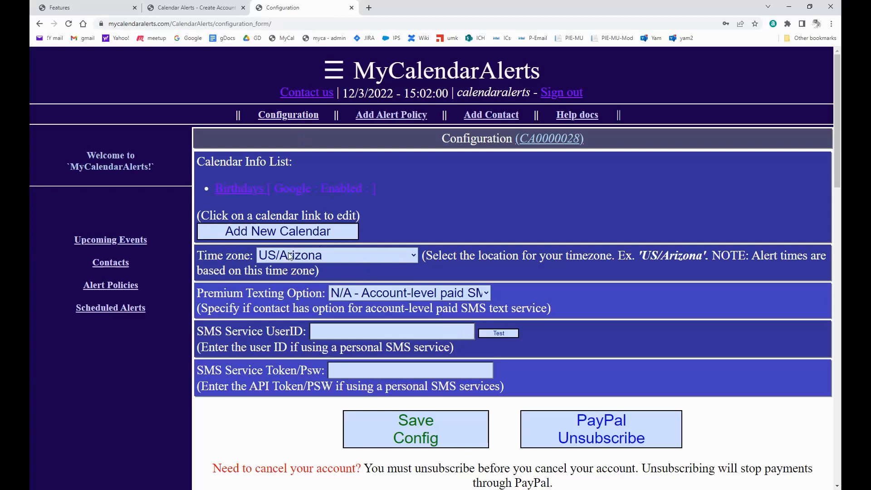
{"action": "left_click", "coordinate": [333, 258]}
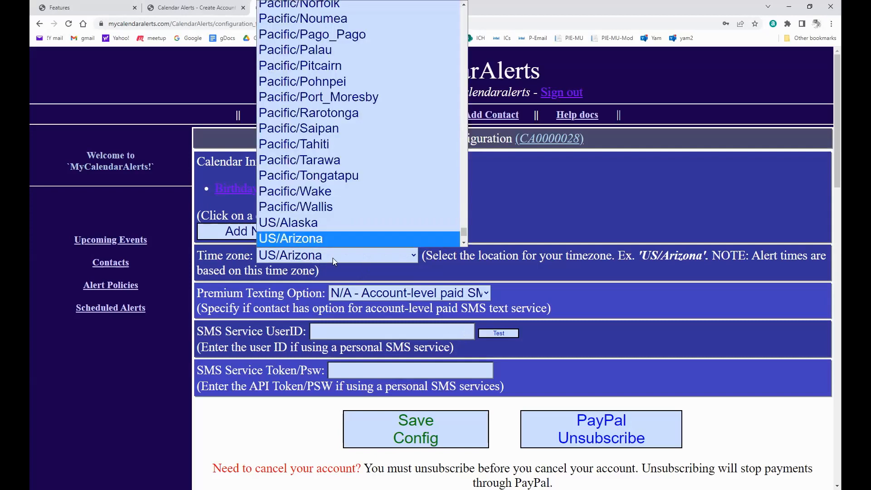
{"action": "left_click", "coordinate": [333, 258]}
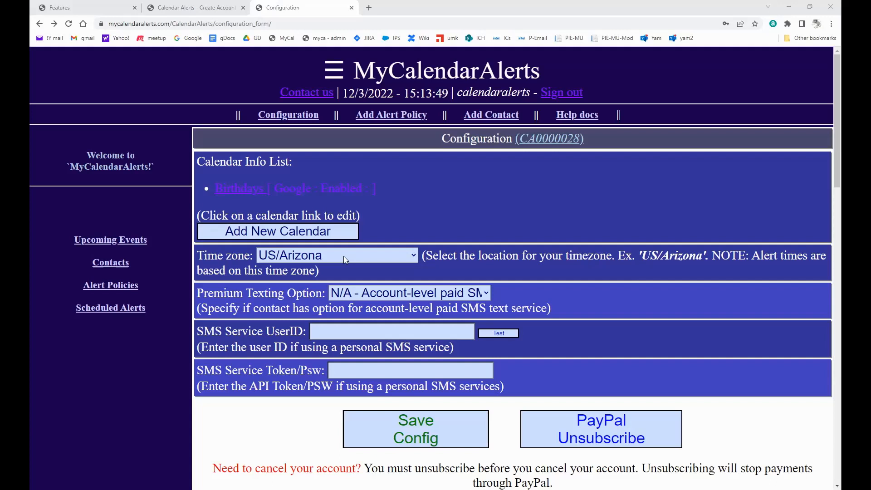
Open the Birthdays calendar's settings, highlight the start of its sync URL, then view Calendar Events.
{"action": "left_click", "coordinate": [262, 192]}
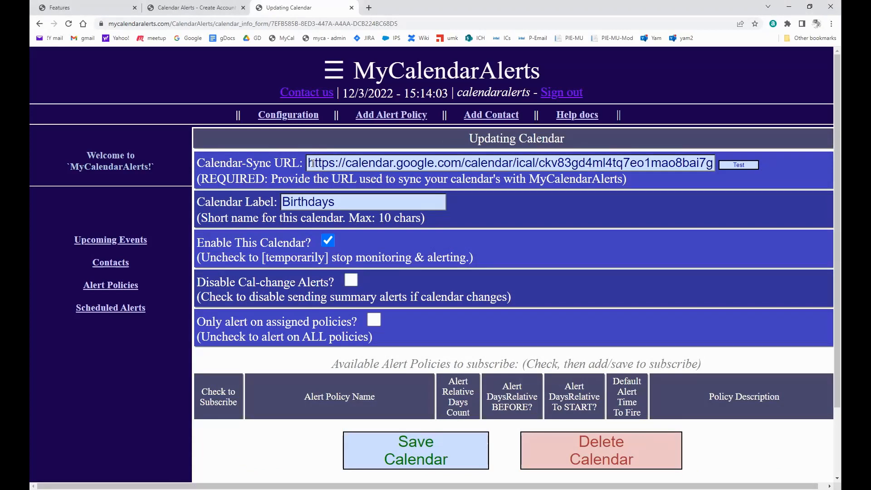
{"action": "left_click_drag", "start_coordinate": [313, 164], "coordinate": [536, 174]}
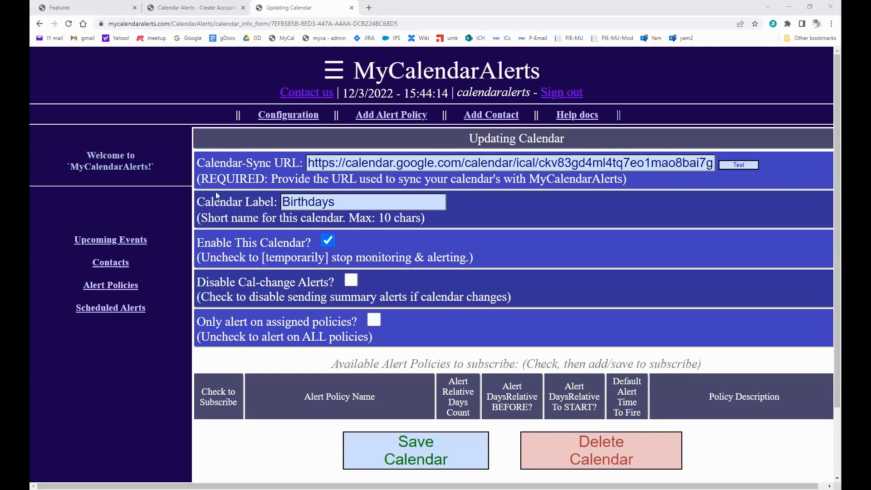
{"action": "left_click", "coordinate": [127, 244]}
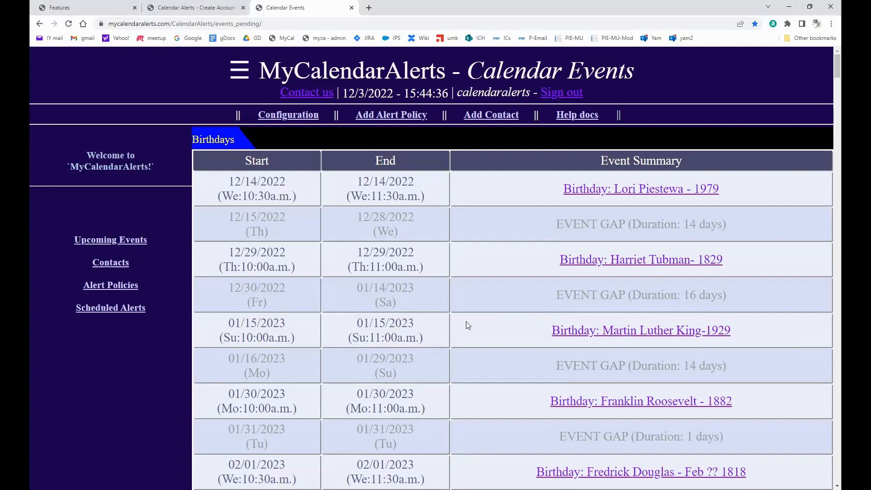
Show the pending Birthdays alerts with their fire dates and times.
{"action": "left_click", "coordinate": [138, 311]}
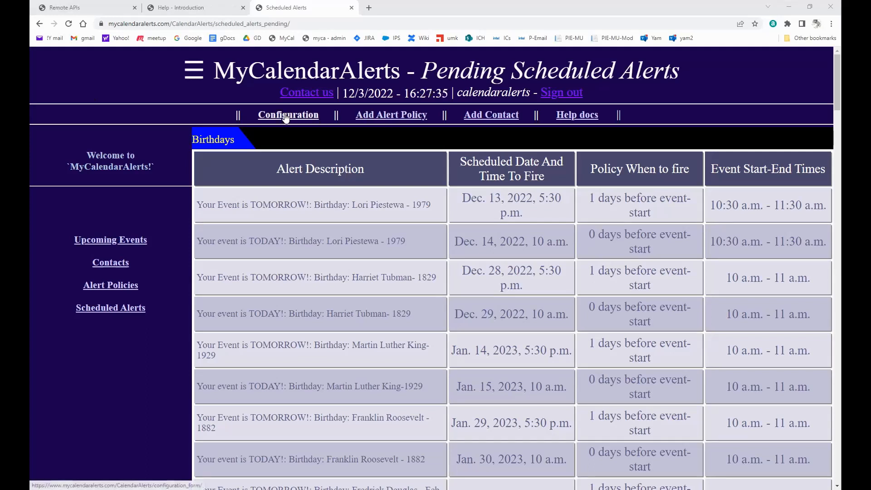
Go to the account Configuration page from the top navigation bar.
{"action": "left_click", "coordinate": [286, 117]}
Scroll the Configuration form down to the remote API fields and open the navigation menu.
{"action": "scroll", "coordinate": [617, 237], "scroll_direction": "down", "scroll_amount": 2}
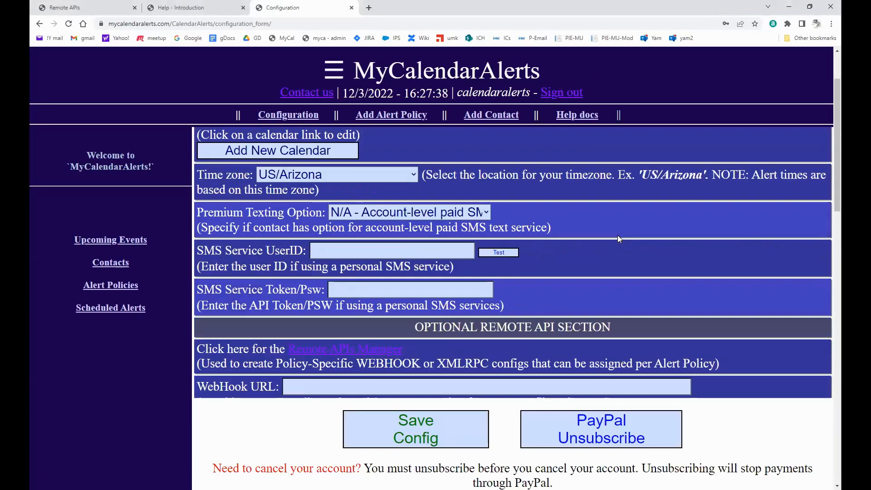
{"action": "scroll", "coordinate": [618, 235], "scroll_direction": "down", "scroll_amount": 2}
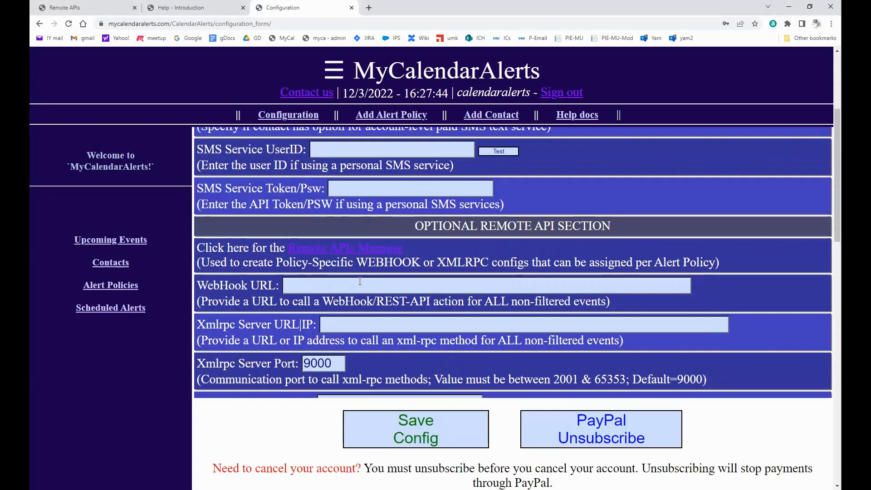
{"action": "scroll", "coordinate": [360, 281], "scroll_direction": "down", "scroll_amount": 1}
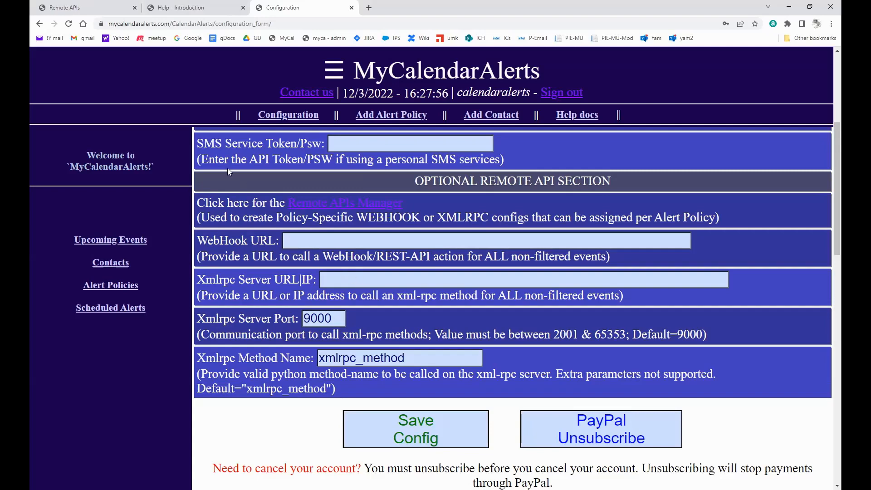
{"action": "left_click", "coordinate": [341, 70]}
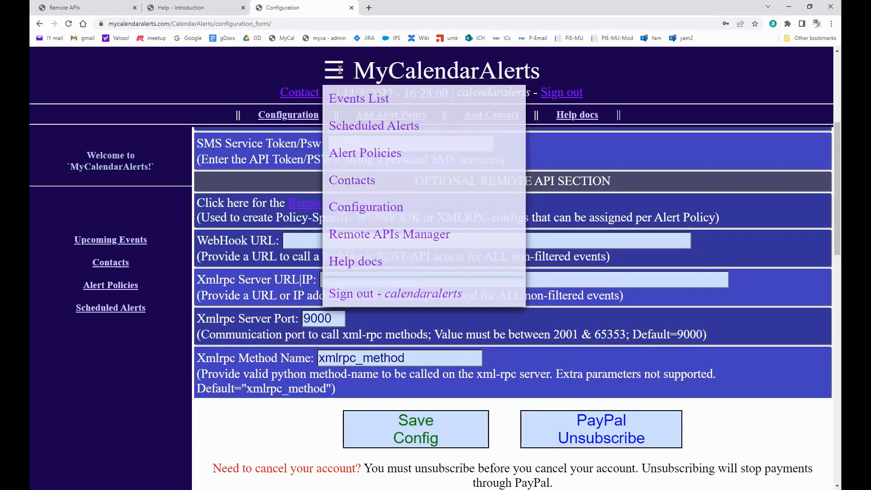
Go to the Remote APIs Manager and start a new remote API.
{"action": "left_click", "coordinate": [375, 236]}
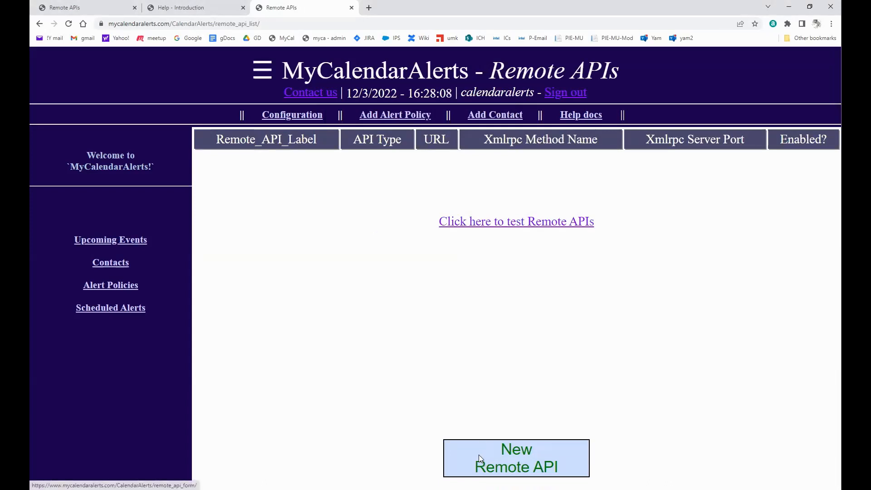
{"action": "left_click", "coordinate": [519, 455]}
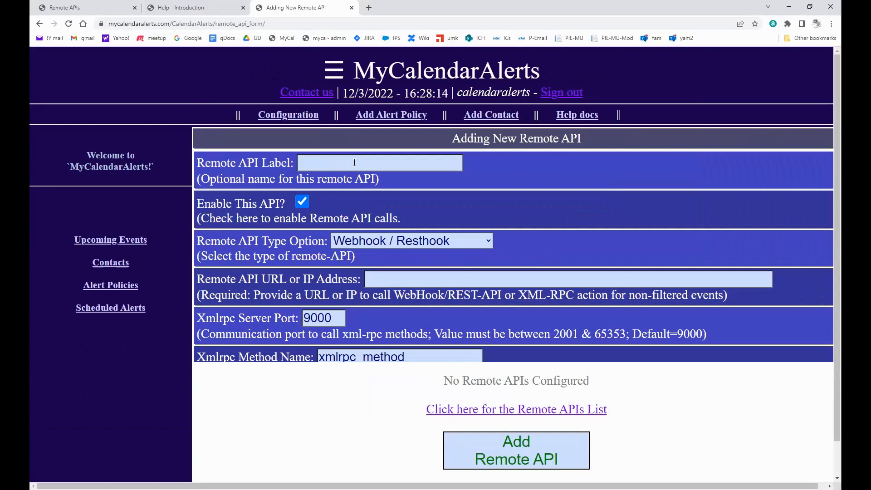
Set the remote API label to 'Webhook test'.
{"action": "left_click", "coordinate": [348, 159]}
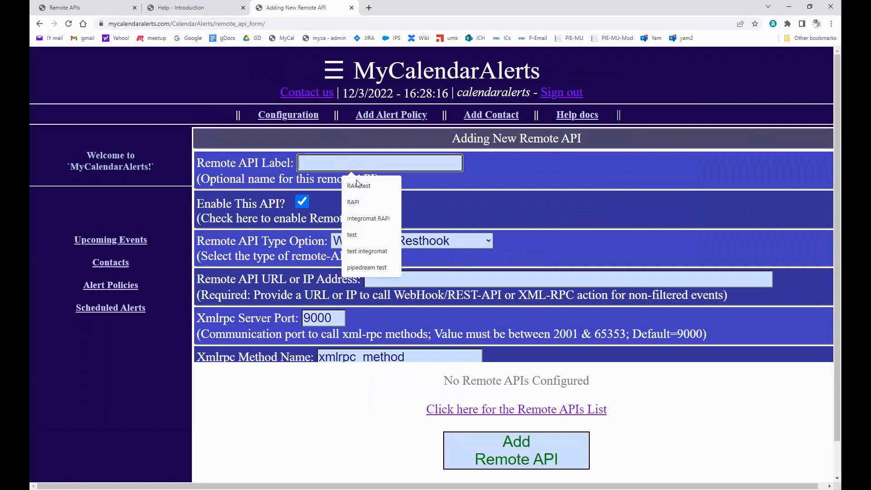
{"action": "left_click", "coordinate": [382, 220]}
{"action": "double_click", "coordinate": [314, 157]}
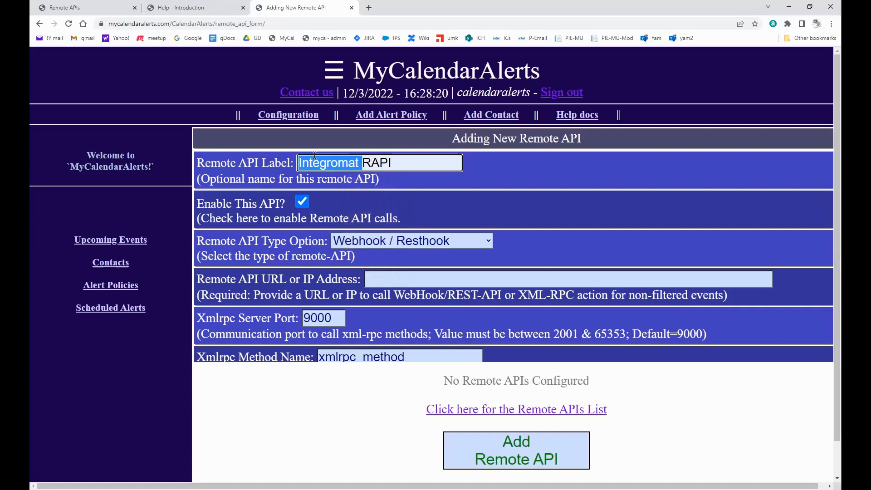
{"action": "key", "text": "ctrl+a"}
{"action": "type", "text": "Webg"}
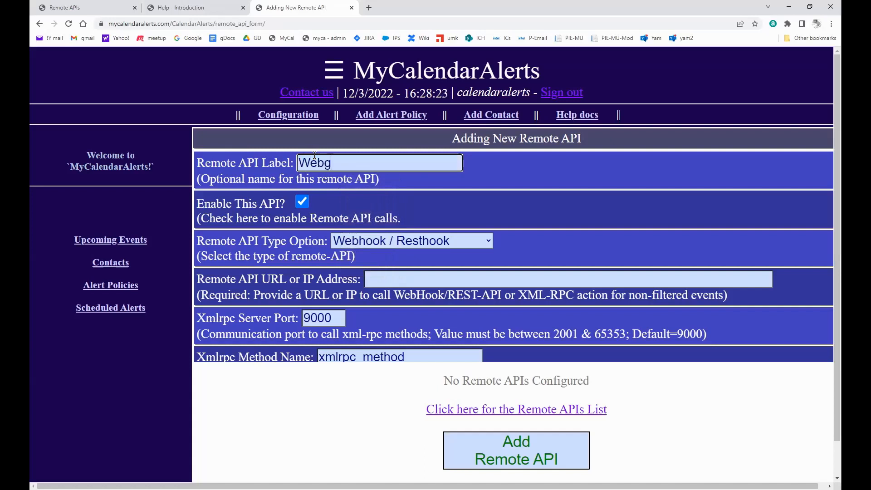
{"action": "key", "text": "BackSpace"}
{"action": "type", "text": "hook test"}
Keep Webhook / Resthook as the type and paste the Pipedream webhook URL.
{"action": "left_click", "coordinate": [388, 240]}
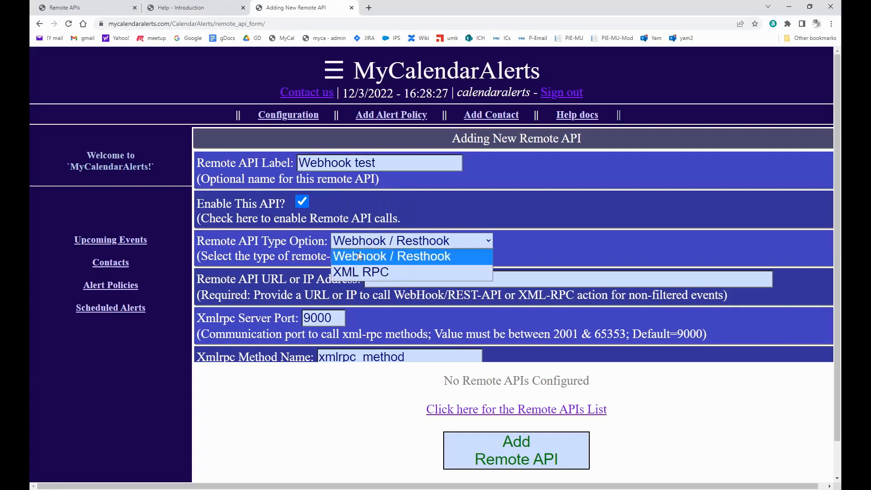
{"action": "left_click", "coordinate": [407, 256]}
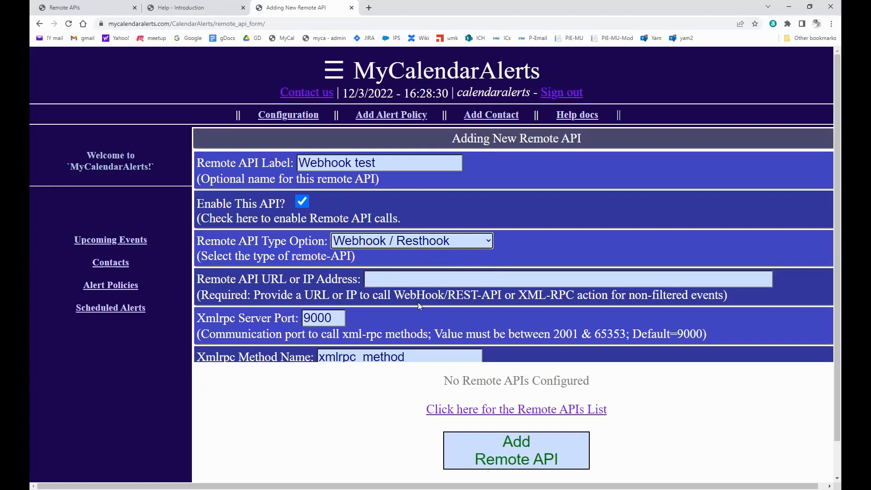
{"action": "left_click", "coordinate": [423, 275]}
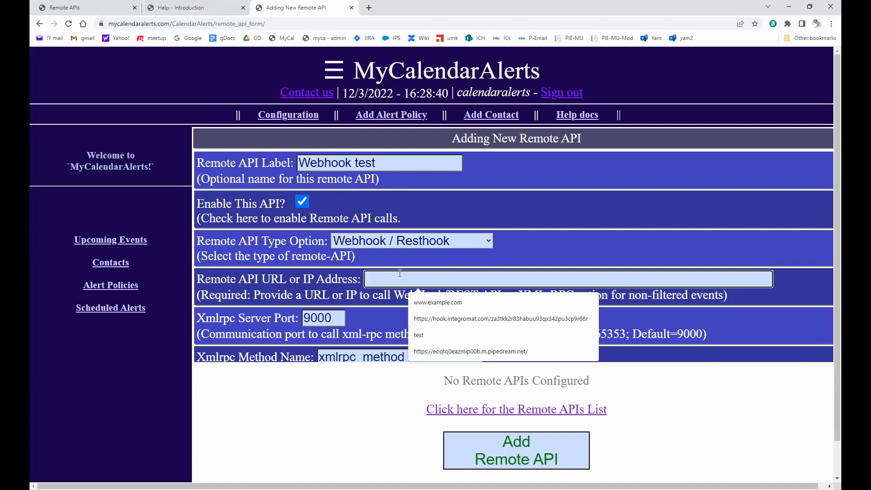
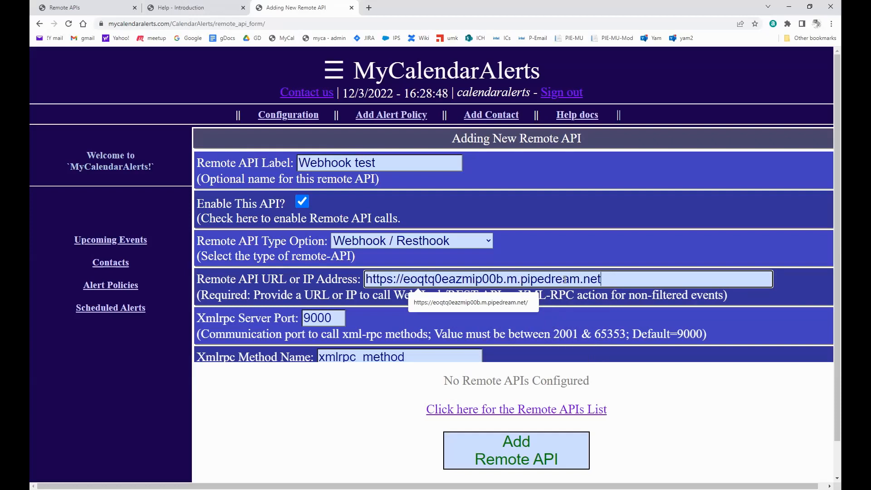
{"action": "left_click_drag", "start_coordinate": [521, 279], "coordinate": [653, 281]}
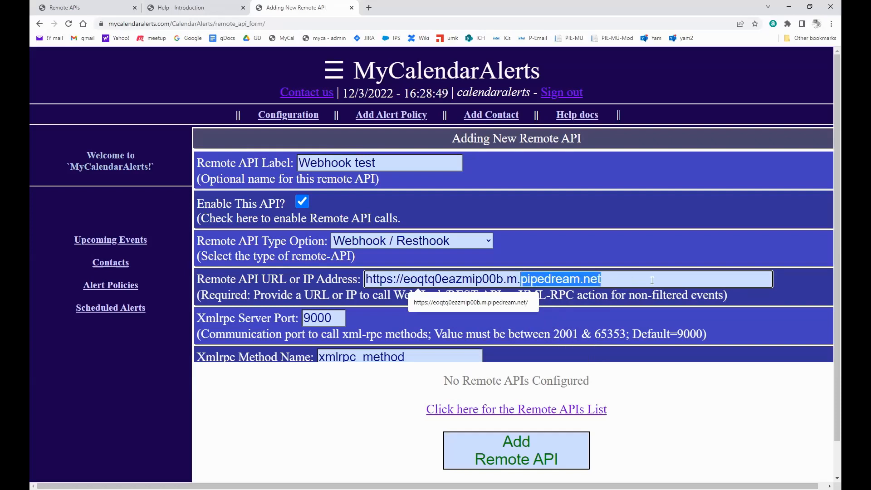
{"action": "left_click", "coordinate": [615, 279]}
{"action": "double_click", "coordinate": [587, 278]}
{"action": "left_click", "coordinate": [539, 275]}
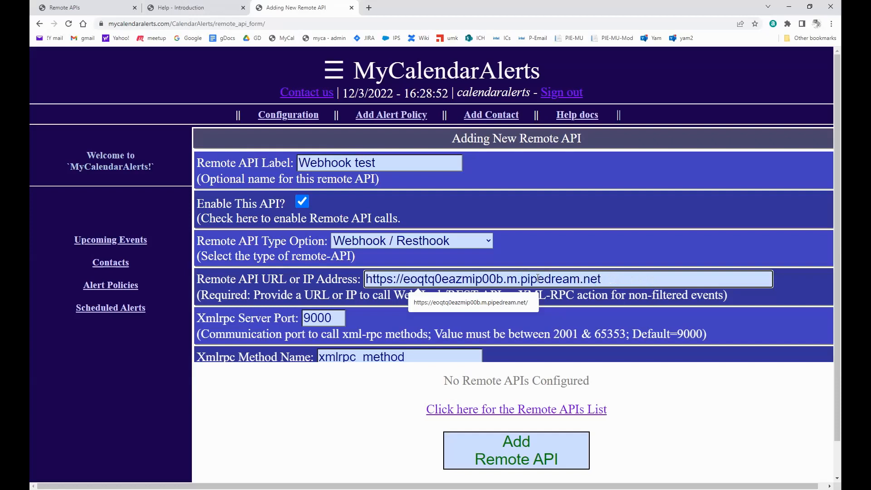
{"action": "double_click", "coordinate": [539, 276]}
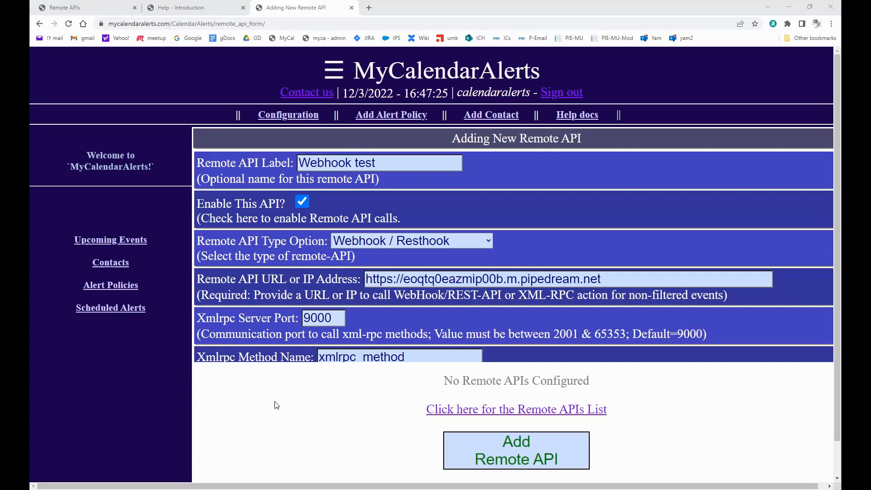
Save the Webhook test remote API and go to its testing page.
{"action": "left_click", "coordinate": [563, 468]}
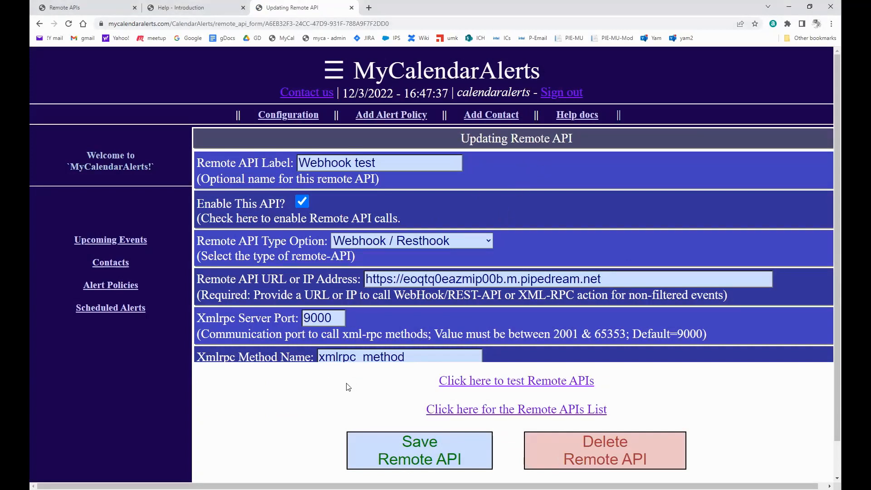
{"action": "left_click", "coordinate": [537, 384]}
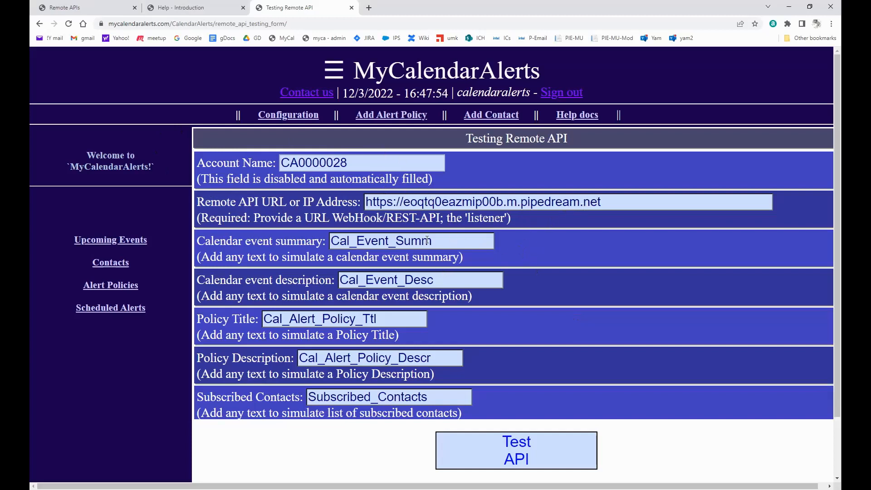
Send a test call with event summary 'HELLO WORLD' and confirm the 200 response code.
{"action": "double_click", "coordinate": [453, 247]}
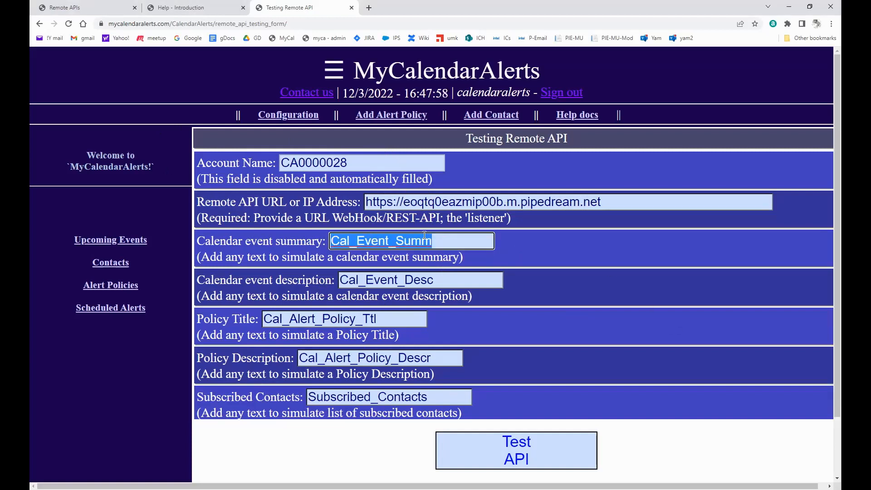
{"action": "type", "text": "HEL"}
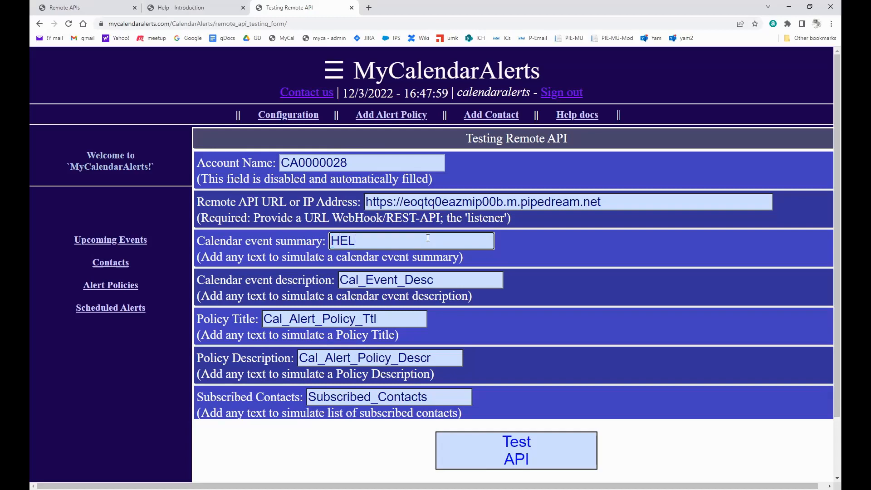
{"action": "type", "text": "LO WORLD"}
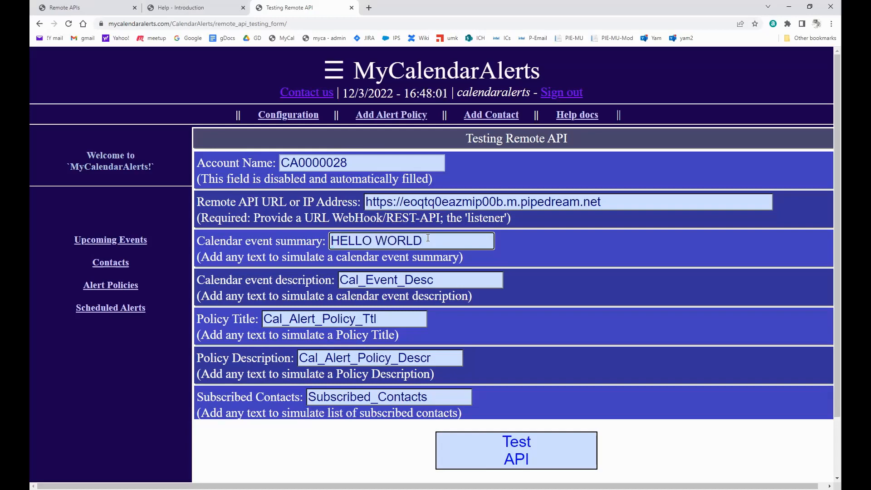
{"action": "left_click", "coordinate": [523, 455]}
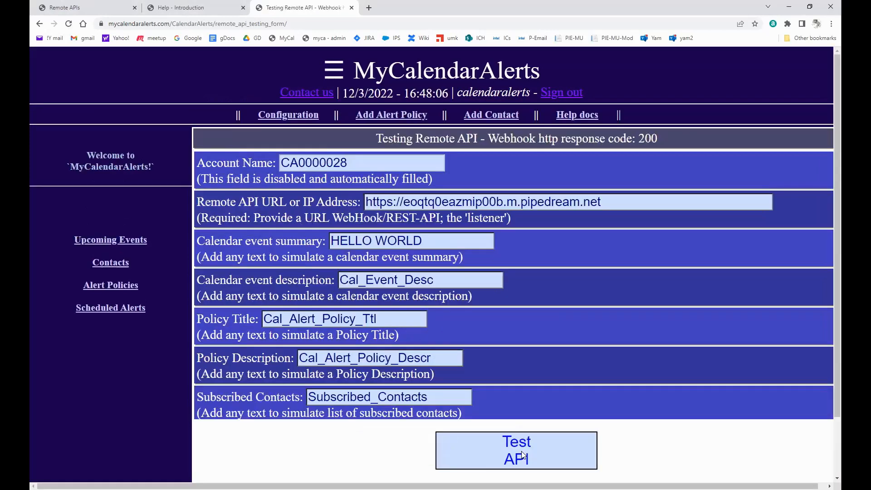
{"action": "left_click_drag", "start_coordinate": [357, 137], "coordinate": [680, 146]}
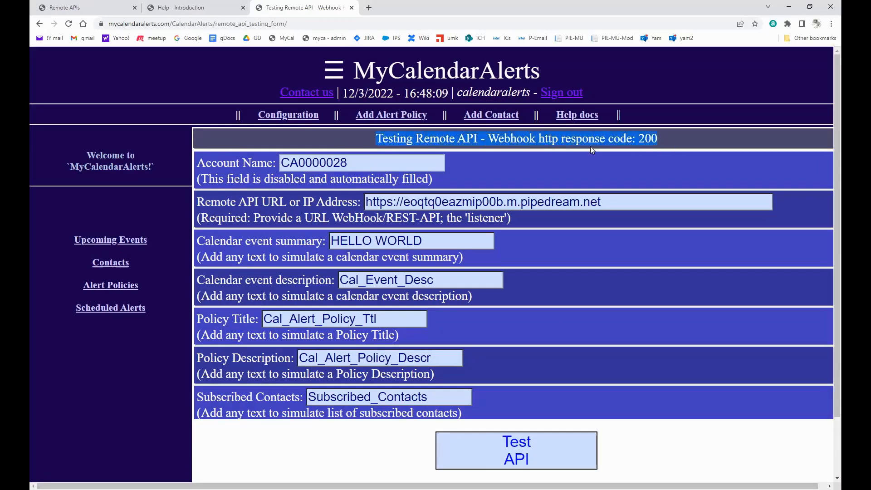
{"action": "left_click", "coordinate": [641, 136]}
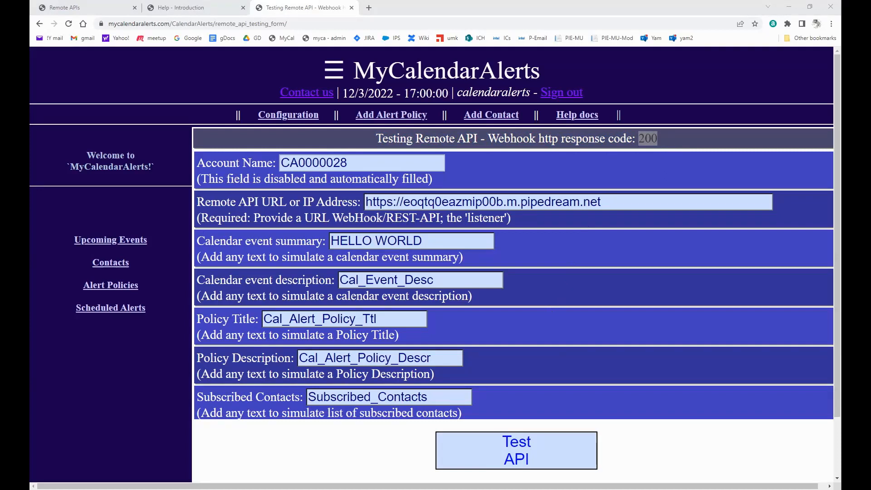
In a new Pipedream tab, open the MyCcalendarAlerts workflow and load the 4:59:43 PM event.
{"action": "left_click", "coordinate": [372, 10]}
{"action": "type", "text": "pip"}
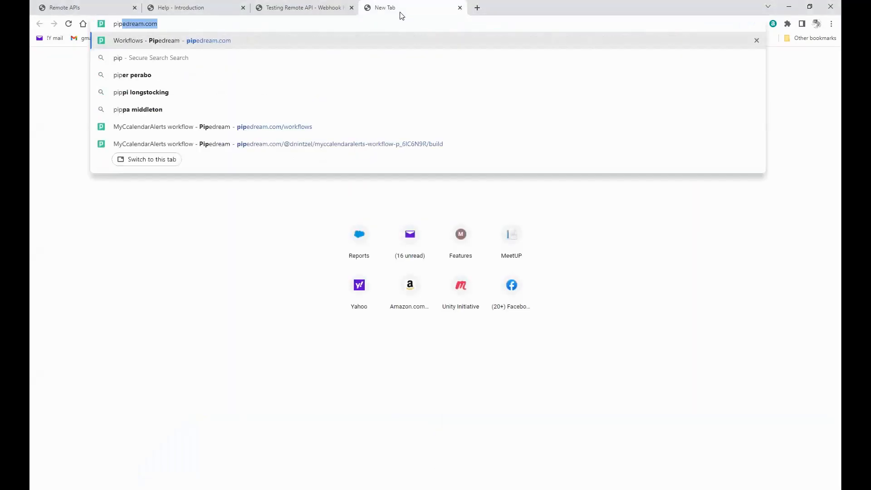
{"action": "key", "text": "Return"}
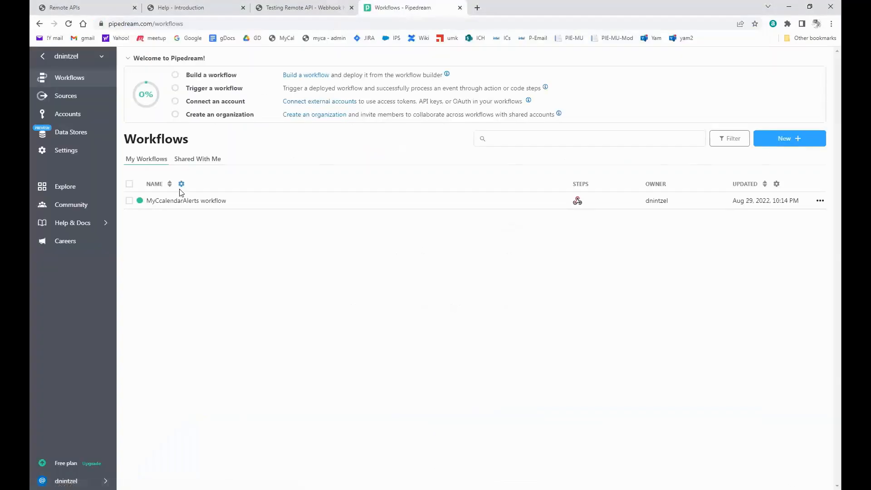
{"action": "left_click", "coordinate": [180, 202]}
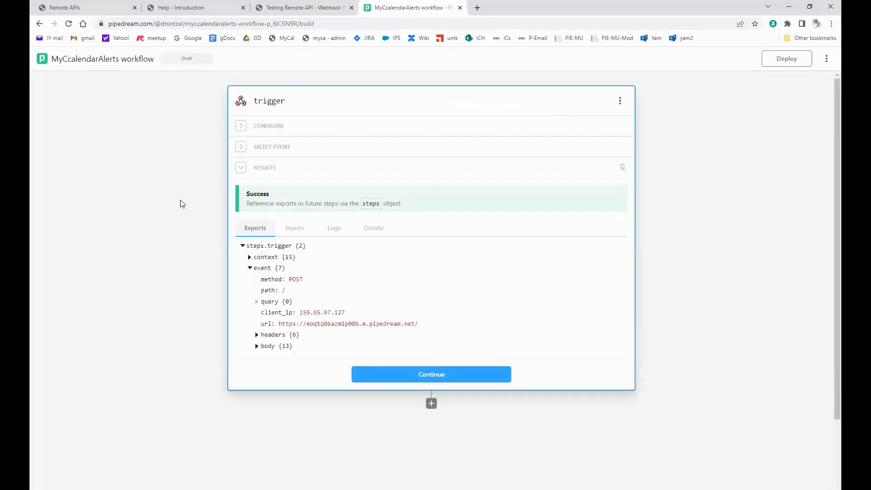
{"action": "left_click", "coordinate": [278, 151]}
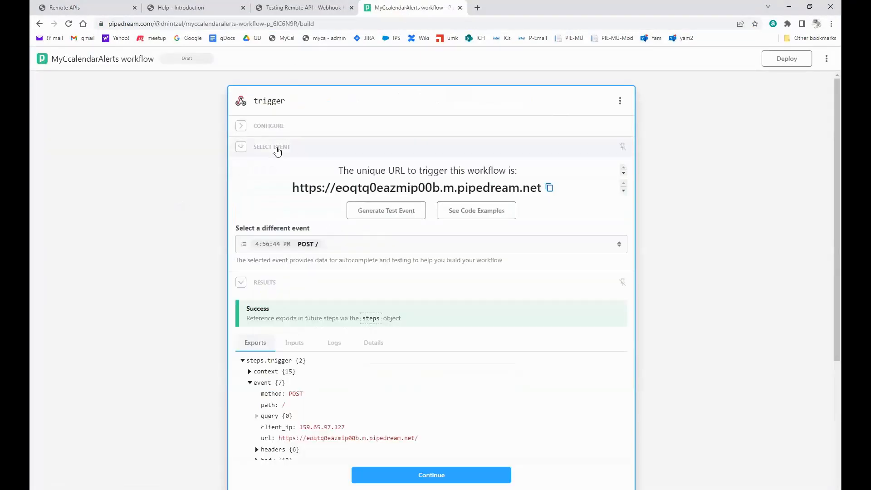
{"action": "left_click", "coordinate": [298, 245]}
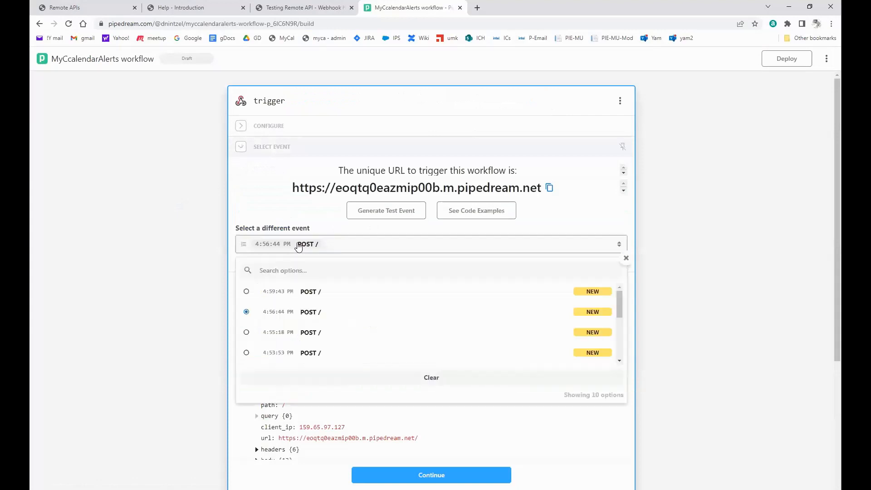
{"action": "left_click", "coordinate": [247, 292]}
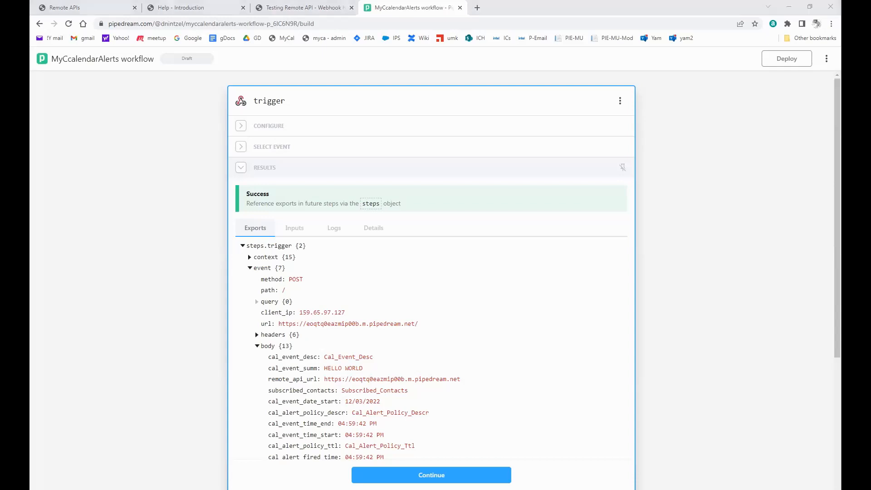
Back in MyCalendarAlerts, tick Webhook test on the 'Your Event is TOMORROW!' policy and save it.
{"action": "left_click", "coordinate": [301, 9]}
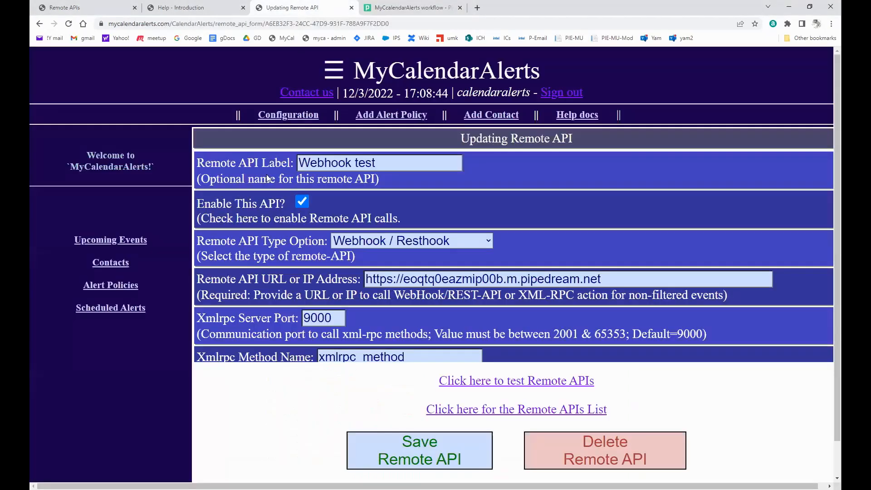
{"action": "left_click", "coordinate": [115, 286]}
{"action": "scroll", "coordinate": [622, 399], "scroll_direction": "down", "scroll_amount": 2}
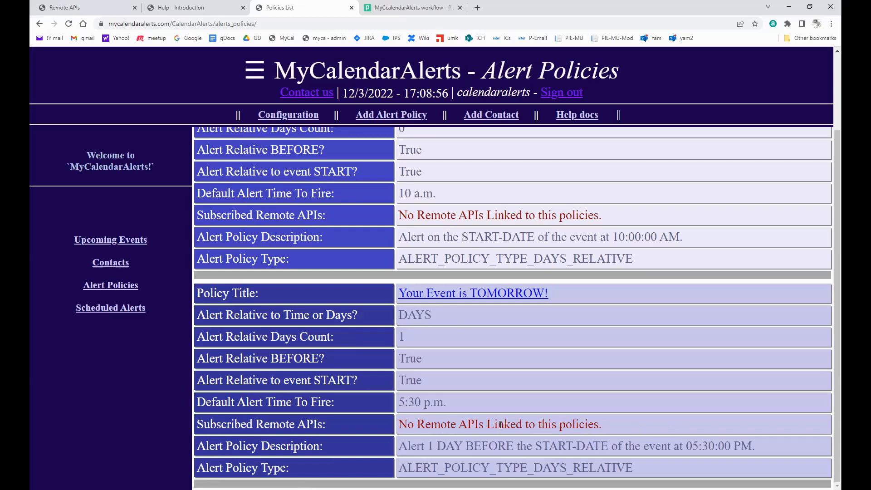
{"action": "left_click", "coordinate": [459, 296]}
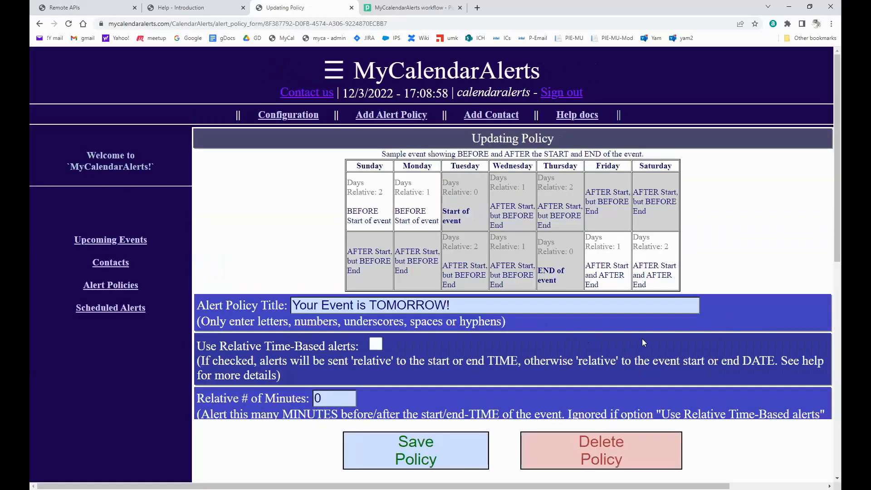
{"action": "scroll", "coordinate": [639, 342], "scroll_direction": "down", "scroll_amount": 5}
{"action": "scroll", "coordinate": [536, 374], "scroll_direction": "down", "scroll_amount": 3}
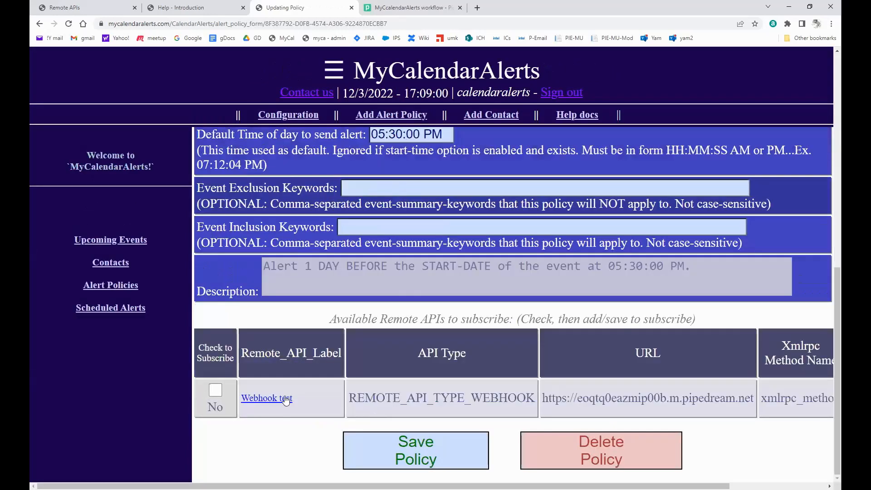
{"action": "left_click", "coordinate": [215, 391]}
{"action": "left_click", "coordinate": [410, 450]}
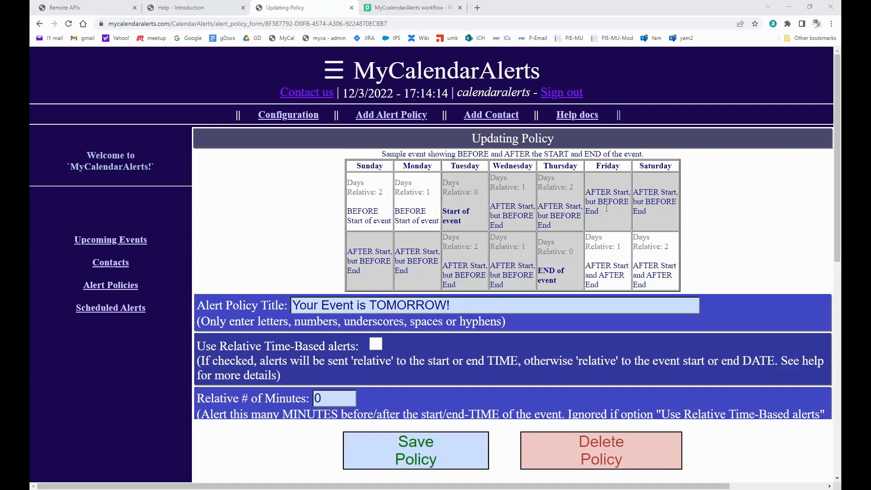
Set the relative number of days to 0, measured from the event END.
{"action": "scroll", "coordinate": [702, 233], "scroll_direction": "down", "scroll_amount": 5}
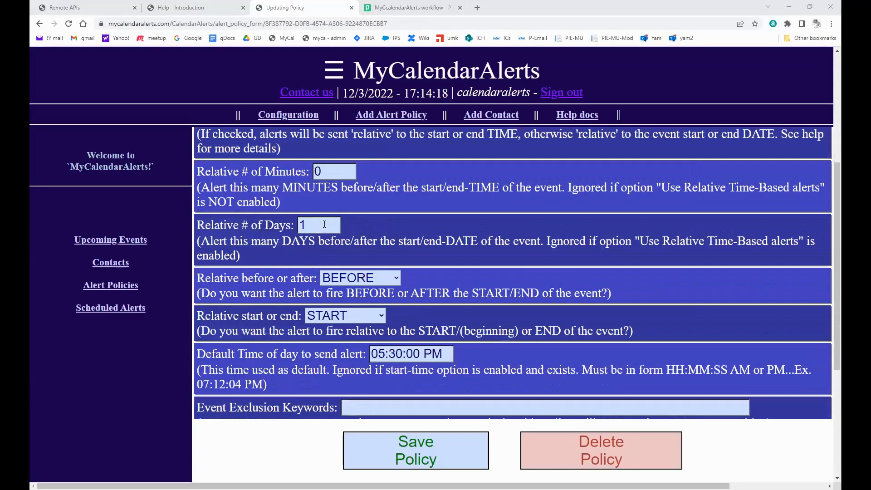
{"action": "left_click", "coordinate": [325, 223]}
{"action": "key", "text": "BackSpace"}
{"action": "type", "text": "0"}
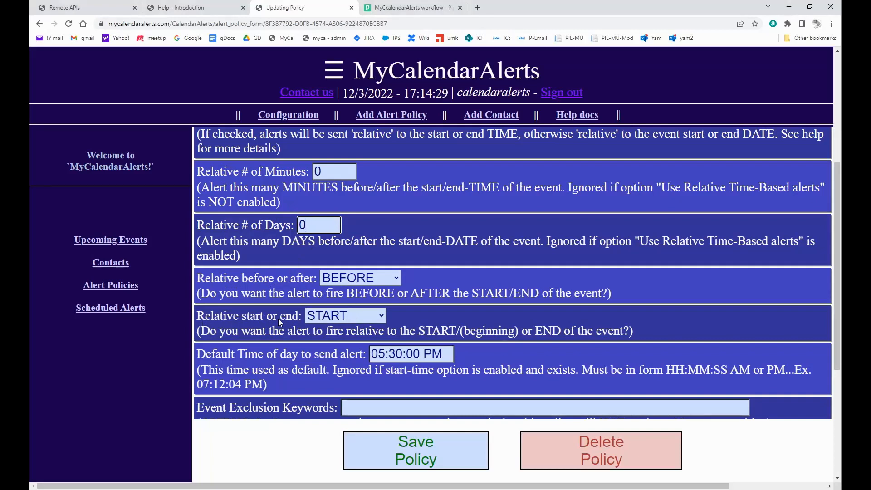
{"action": "left_click", "coordinate": [322, 317]}
{"action": "left_click", "coordinate": [330, 347]}
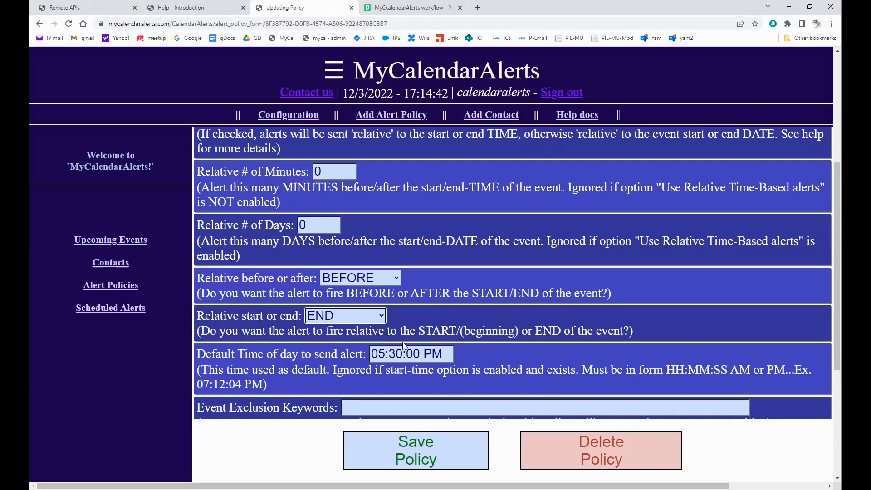
Retitle the policy 'Guest leaving Today' by pasting over the old title.
{"action": "scroll", "coordinate": [405, 339], "scroll_direction": "down", "scroll_amount": 1}
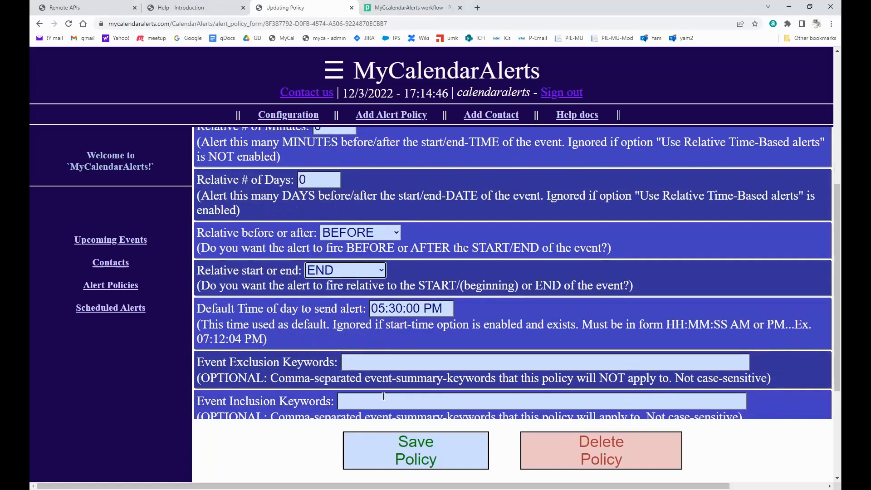
{"action": "scroll", "coordinate": [471, 322], "scroll_direction": "up", "scroll_amount": 1}
{"action": "scroll", "coordinate": [472, 323], "scroll_direction": "up", "scroll_amount": 3}
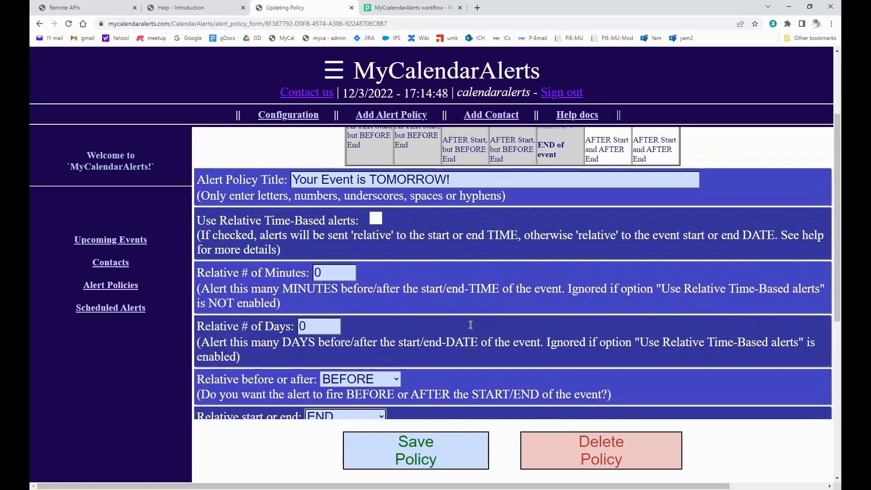
{"action": "scroll", "coordinate": [469, 248], "scroll_direction": "up", "scroll_amount": 2}
{"action": "left_click_drag", "start_coordinate": [468, 257], "coordinate": [149, 262]}
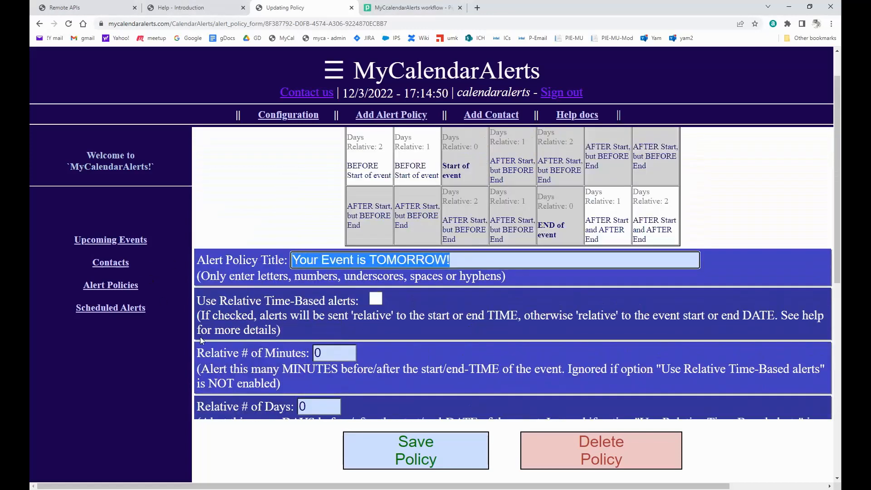
{"action": "type", "text": "Guest leaving Today"}
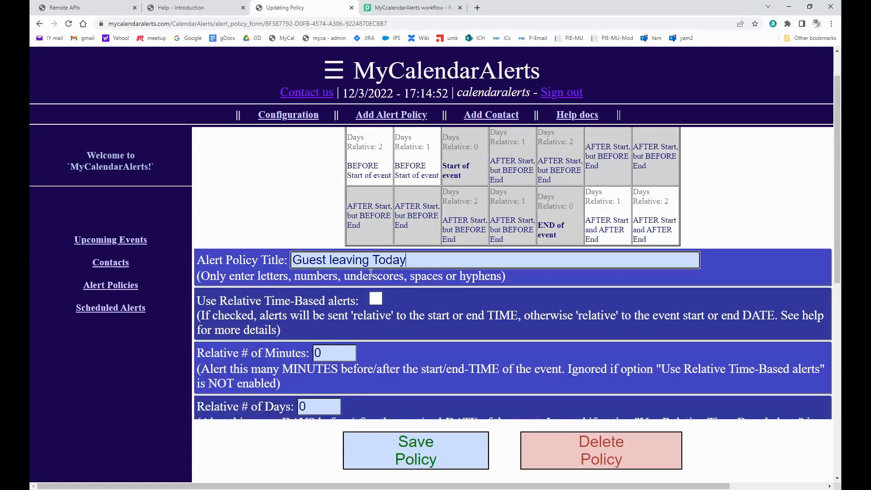
{"action": "scroll", "coordinate": [390, 386], "scroll_direction": "down", "scroll_amount": 2}
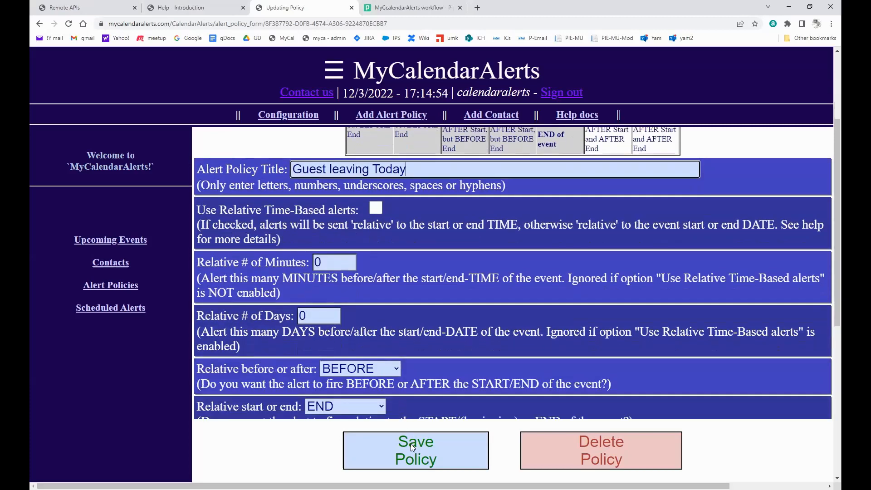
Save the Guest leaving Today policy, review its END-DATE 05:30 PM setting, and view pending scheduled alerts.
{"action": "left_click", "coordinate": [411, 444]}
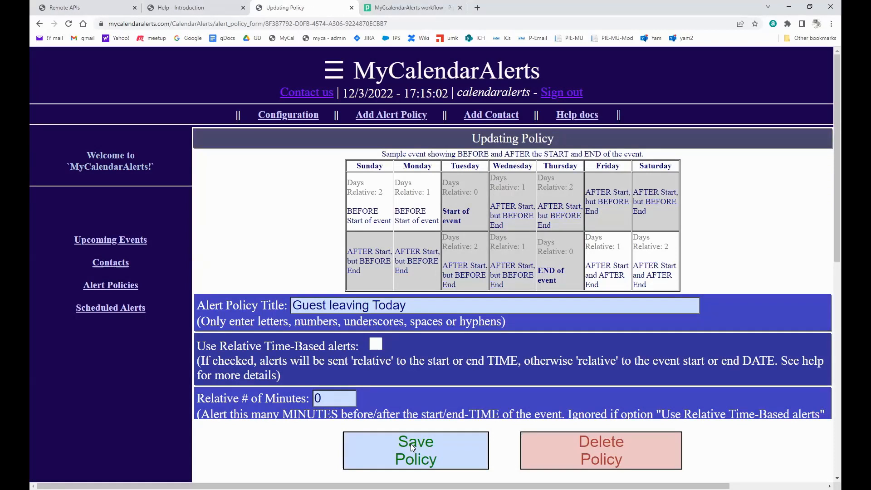
{"action": "scroll", "coordinate": [440, 315], "scroll_direction": "down", "scroll_amount": 5}
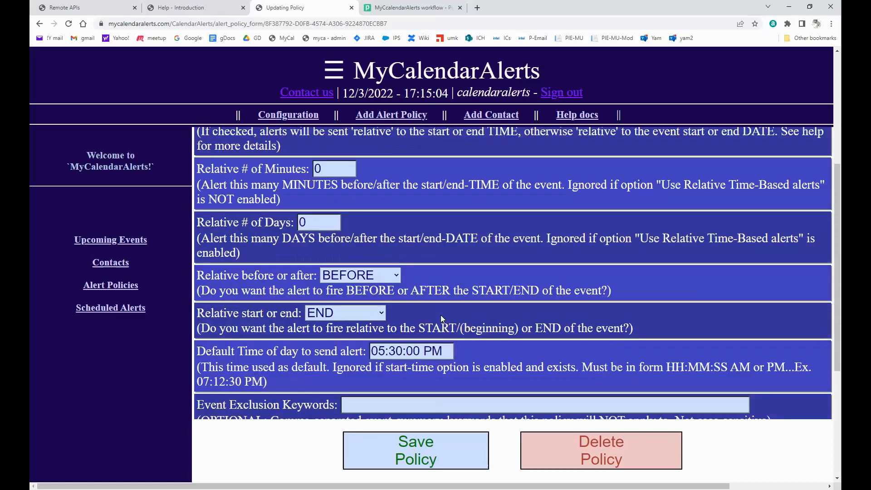
{"action": "scroll", "coordinate": [442, 315], "scroll_direction": "down", "scroll_amount": 2}
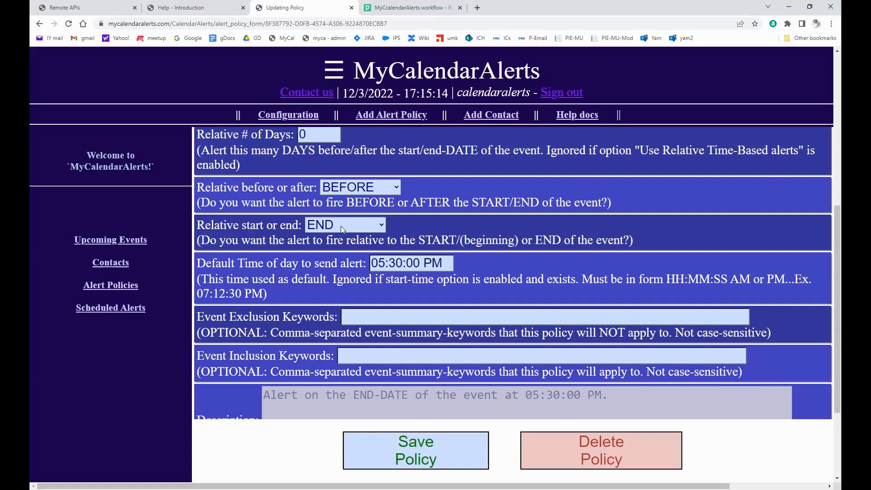
{"action": "scroll", "coordinate": [511, 251], "scroll_direction": "up", "scroll_amount": 5}
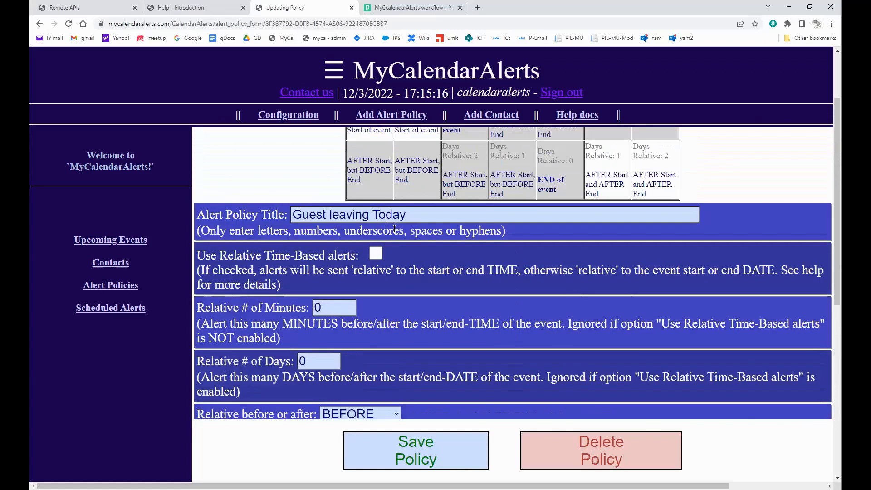
{"action": "scroll", "coordinate": [401, 299], "scroll_direction": "down", "scroll_amount": 3}
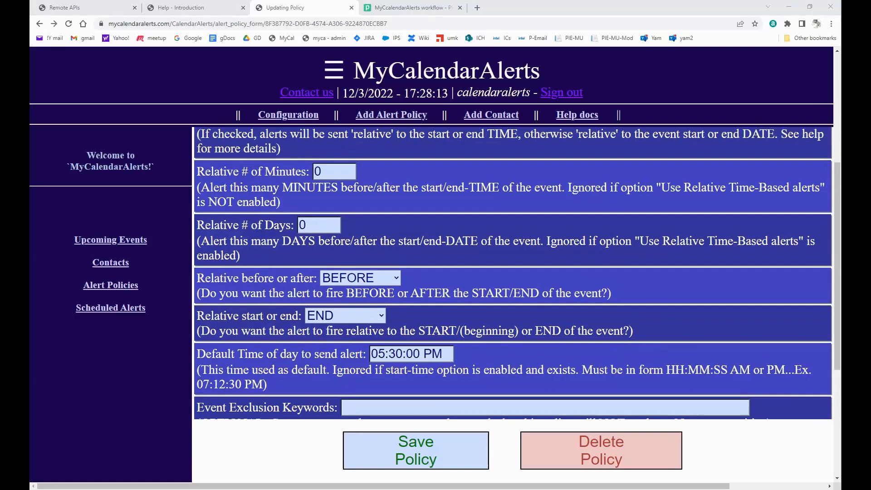
{"action": "left_click", "coordinate": [118, 308]}
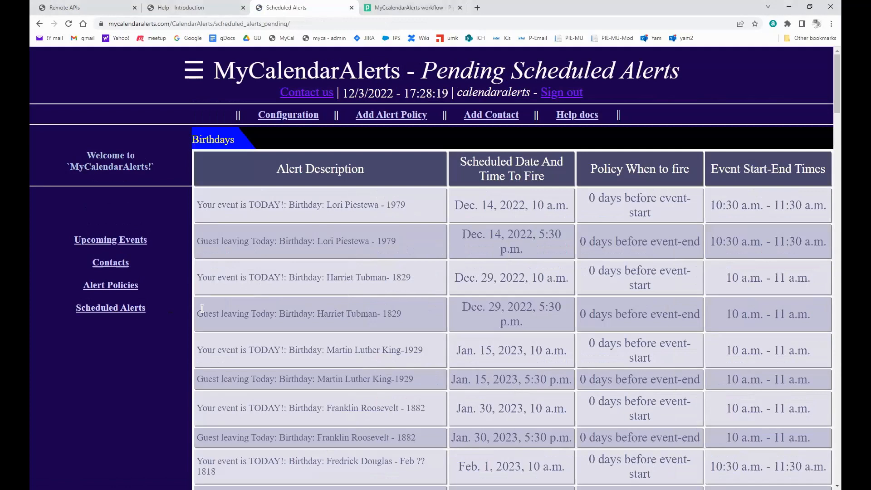
Search the scheduled alerts for 'Guest leaving Today', then go to the Contacts list.
{"action": "key", "text": "ctrl+f"}
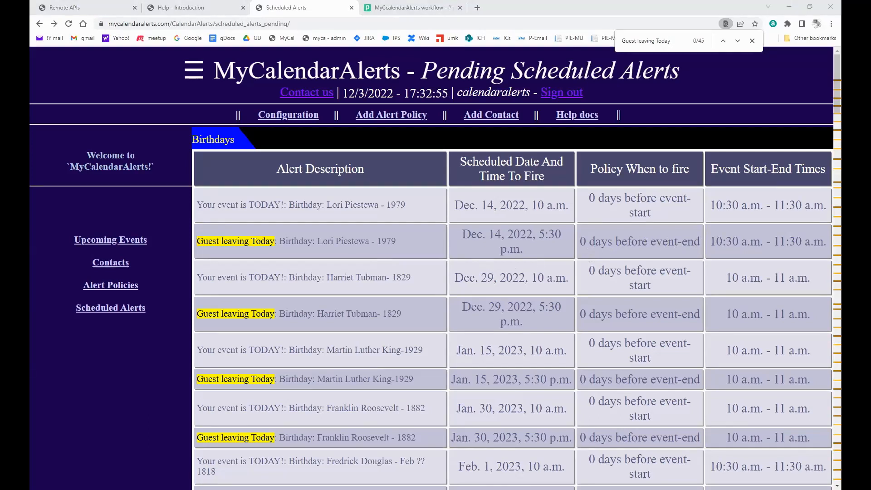
{"action": "left_click", "coordinate": [124, 268]}
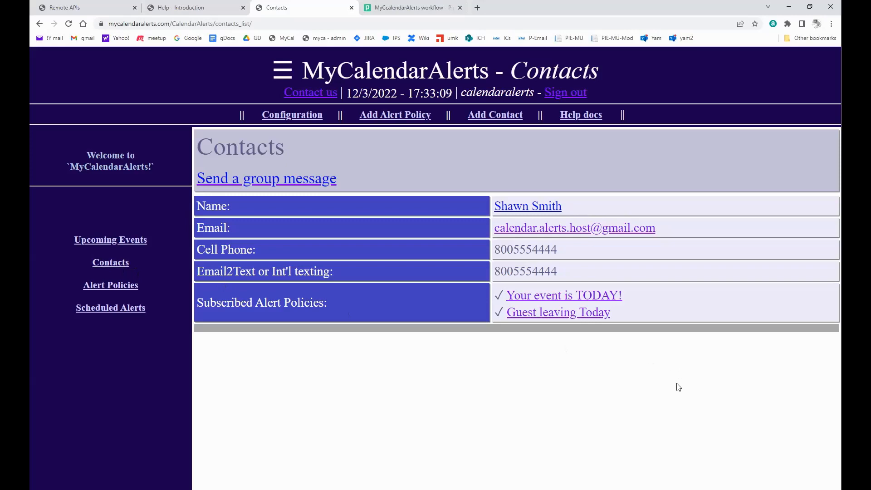
Switch the contact to a manual Email2Text carrier gateway with Verizon as provider and save.
{"action": "left_click", "coordinate": [552, 207]}
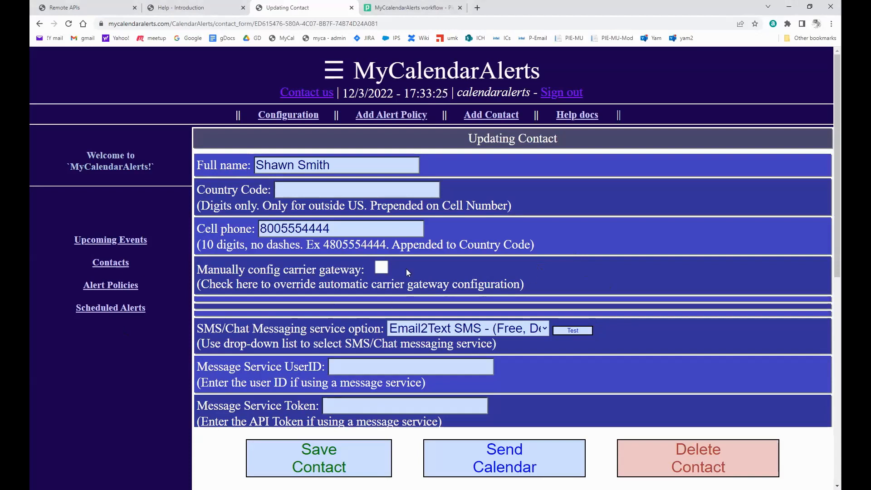
{"action": "left_click", "coordinate": [385, 267]}
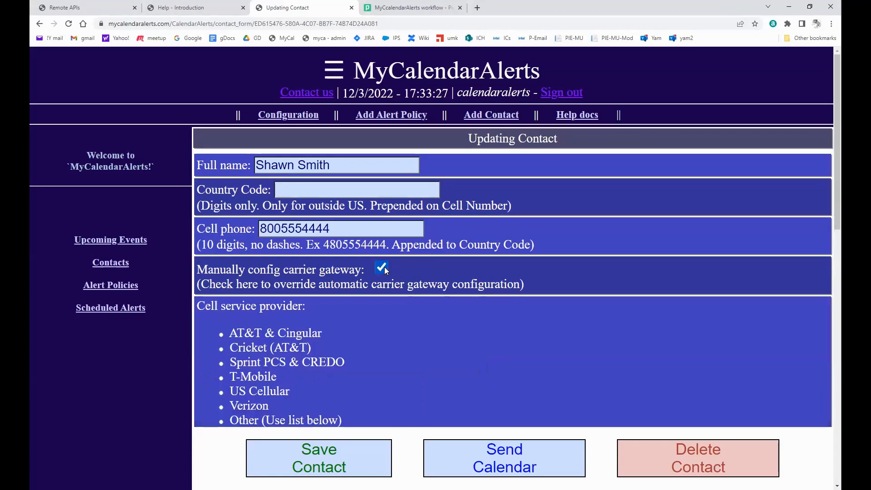
{"action": "scroll", "coordinate": [429, 336], "scroll_direction": "down", "scroll_amount": 4}
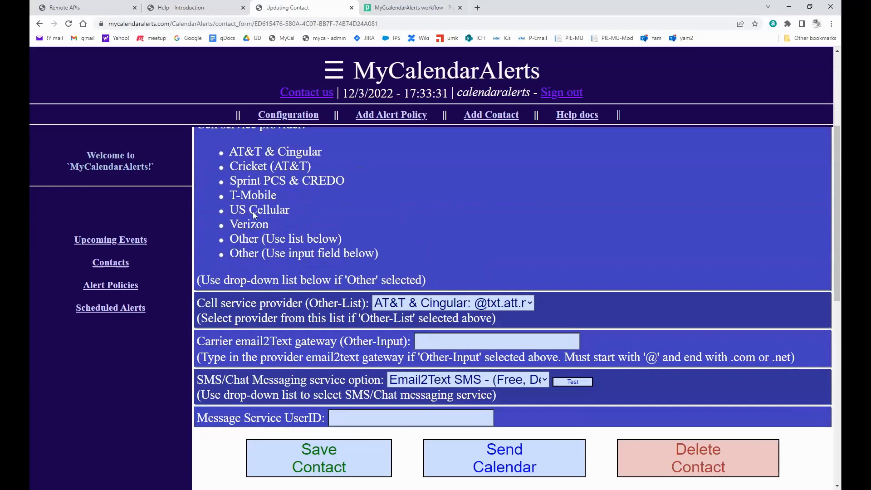
{"action": "scroll", "coordinate": [248, 238], "scroll_direction": "up", "scroll_amount": 1}
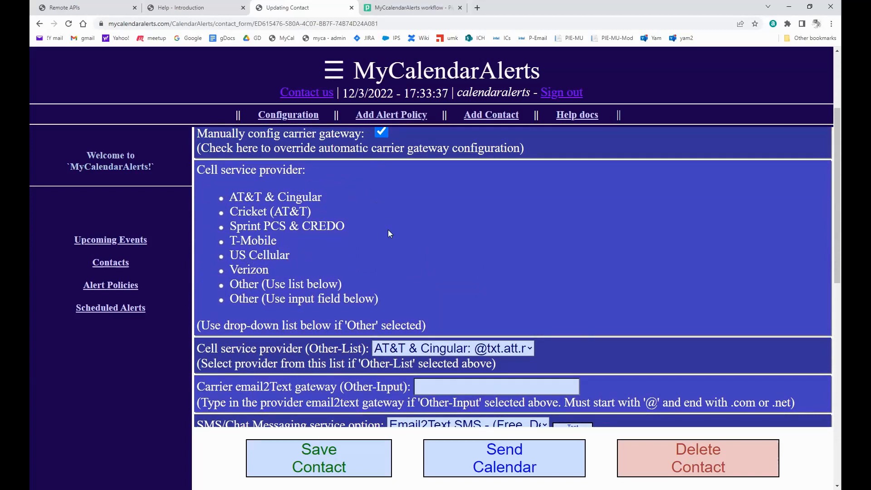
{"action": "left_click", "coordinate": [494, 349]}
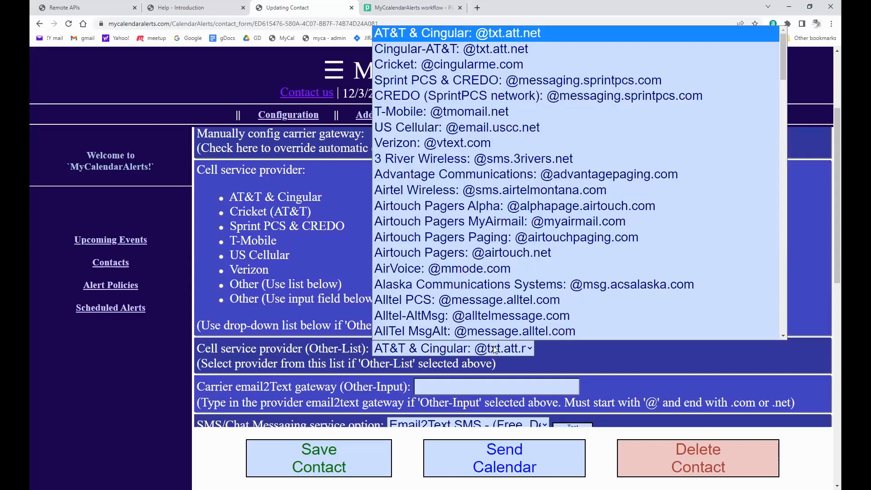
{"action": "left_click", "coordinate": [494, 349]}
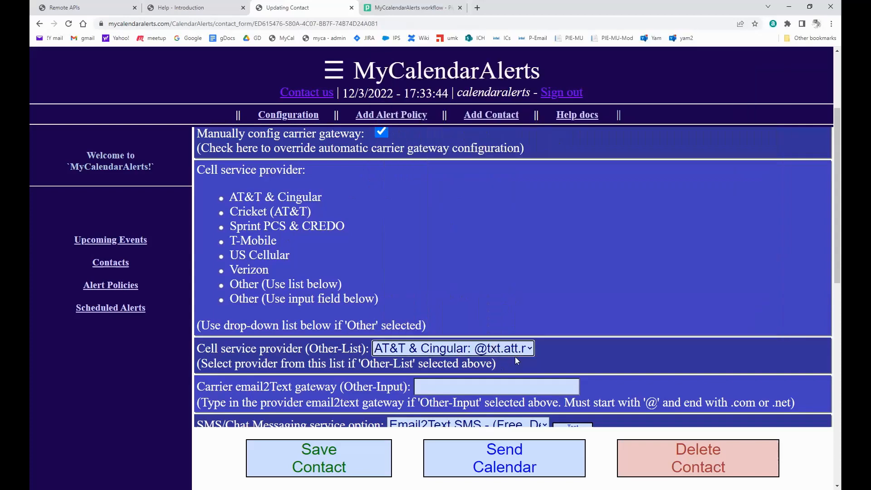
{"action": "left_click", "coordinate": [491, 387]}
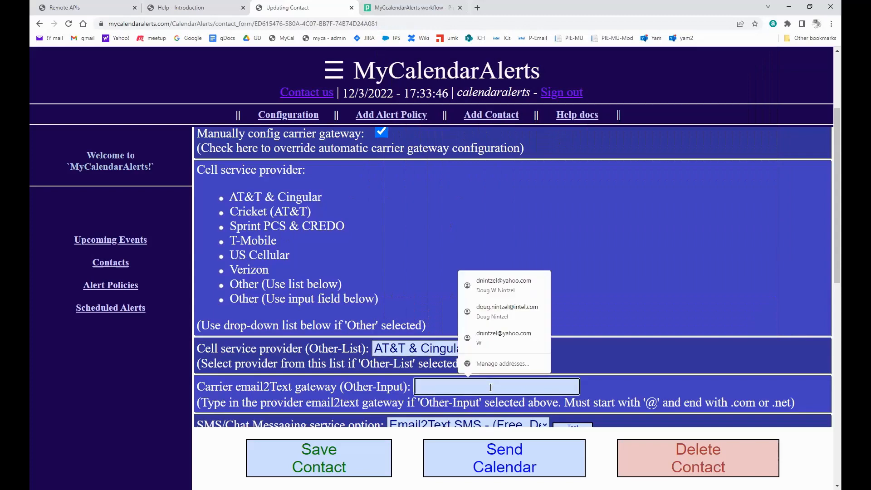
{"action": "scroll", "coordinate": [454, 389], "scroll_direction": "down", "scroll_amount": 2}
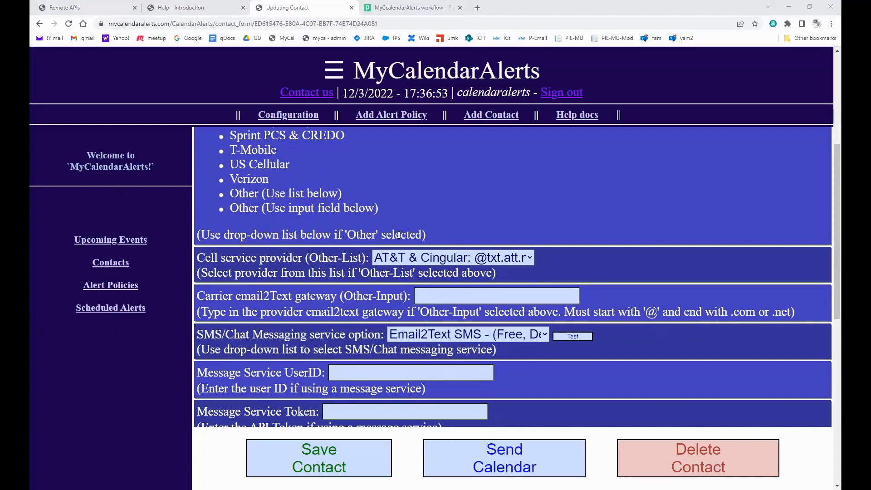
{"action": "scroll", "coordinate": [427, 248], "scroll_direction": "up", "scroll_amount": 2}
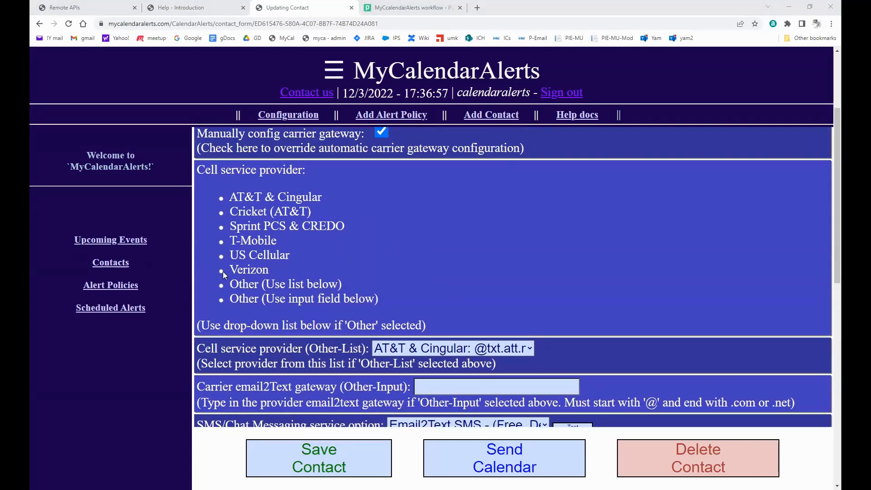
{"action": "left_click", "coordinate": [259, 272]}
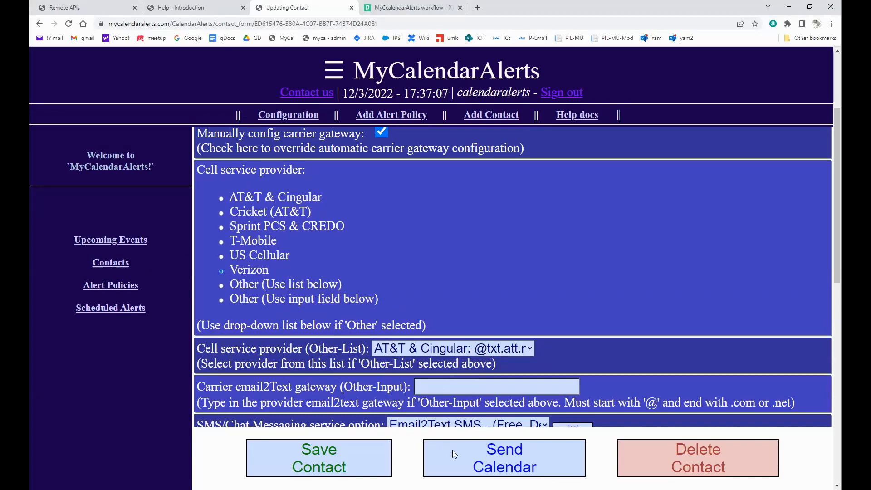
{"action": "left_click", "coordinate": [313, 468]}
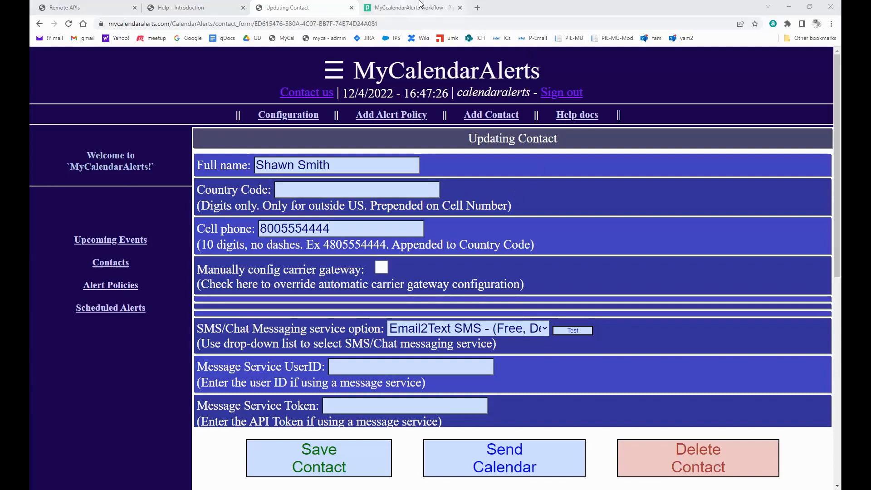
Close the 'MyCalendarAlerts workflow' Pipedream browser tab.
{"action": "left_click", "coordinate": [460, 8]}
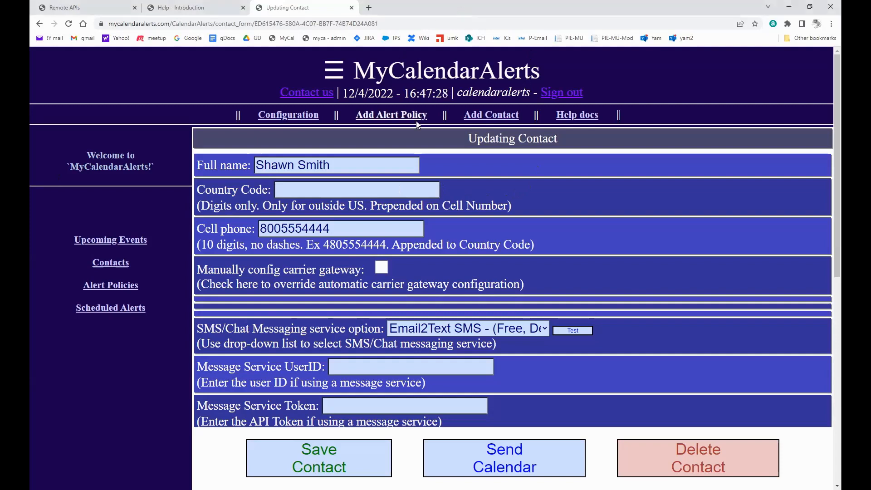
Go to the Account Configuration section of the help docs.
{"action": "left_click", "coordinate": [565, 117]}
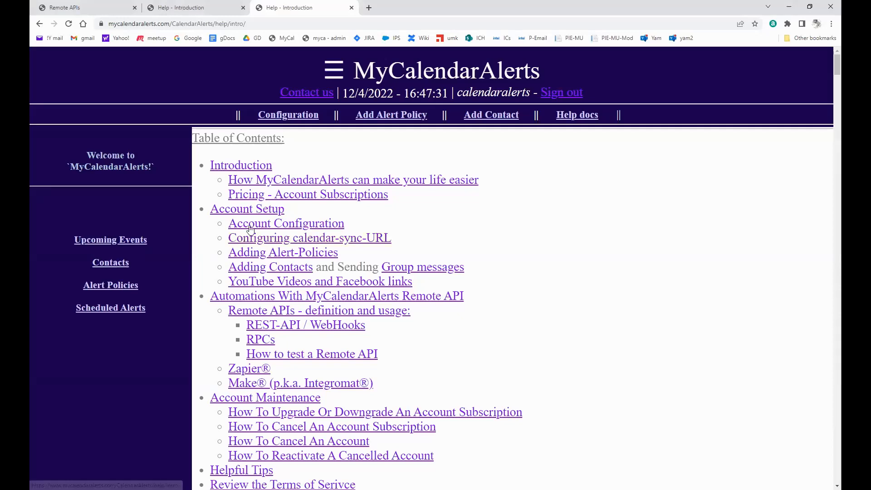
{"action": "left_click", "coordinate": [250, 225]}
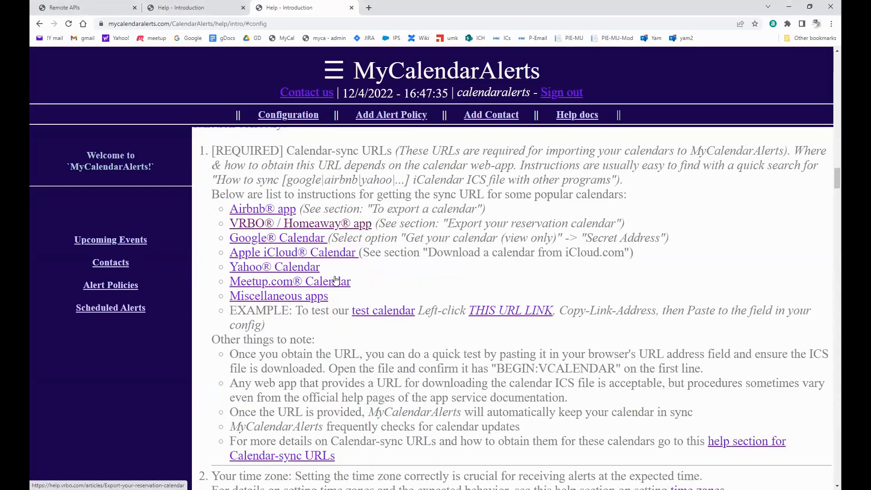
{"action": "scroll", "coordinate": [256, 216], "scroll_direction": "up", "scroll_amount": 1}
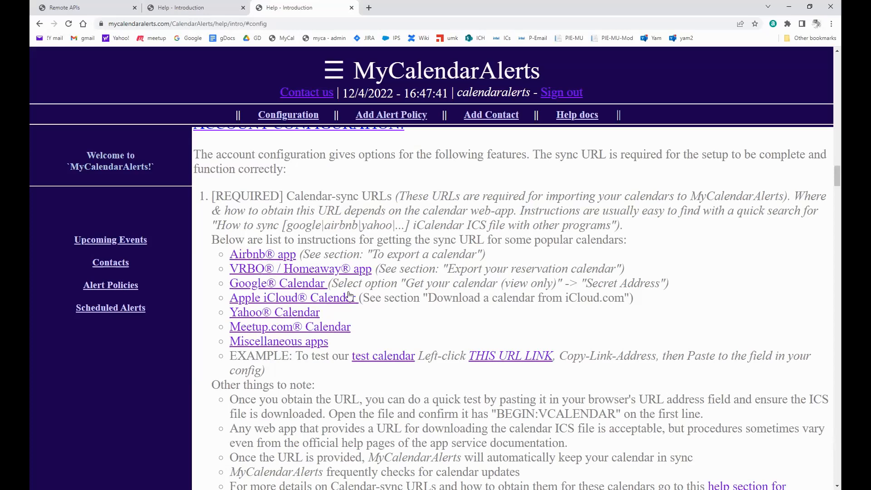
{"action": "scroll", "coordinate": [382, 300], "scroll_direction": "down", "scroll_amount": 4}
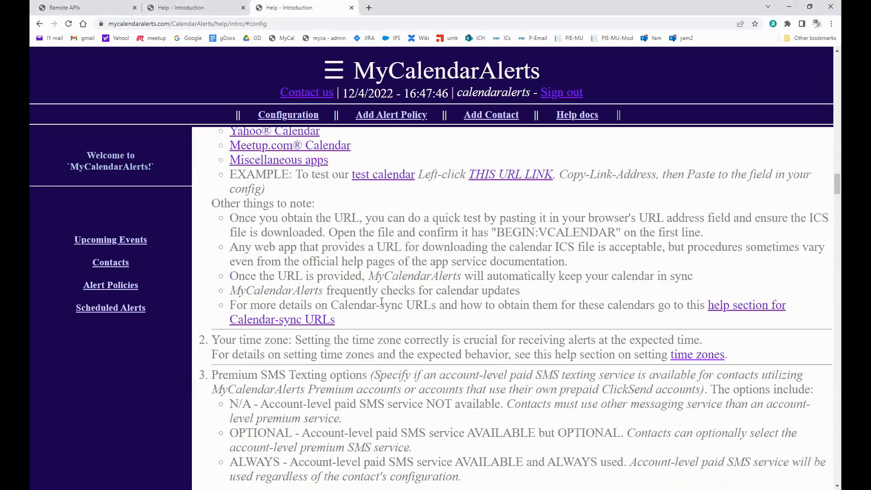
Read the Calendar-sync URLs help for Google Calendar, with a blank browser tab beside it.
{"action": "left_click", "coordinate": [739, 308]}
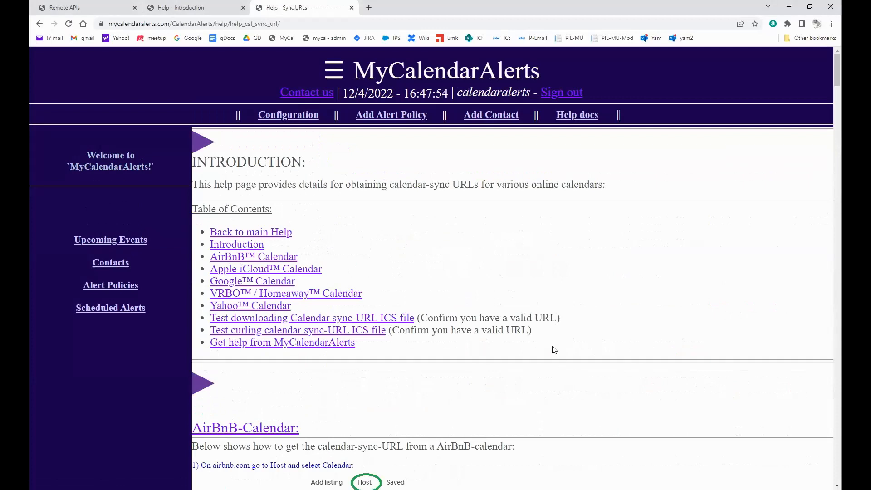
{"action": "scroll", "coordinate": [554, 350], "scroll_direction": "down", "scroll_amount": 3}
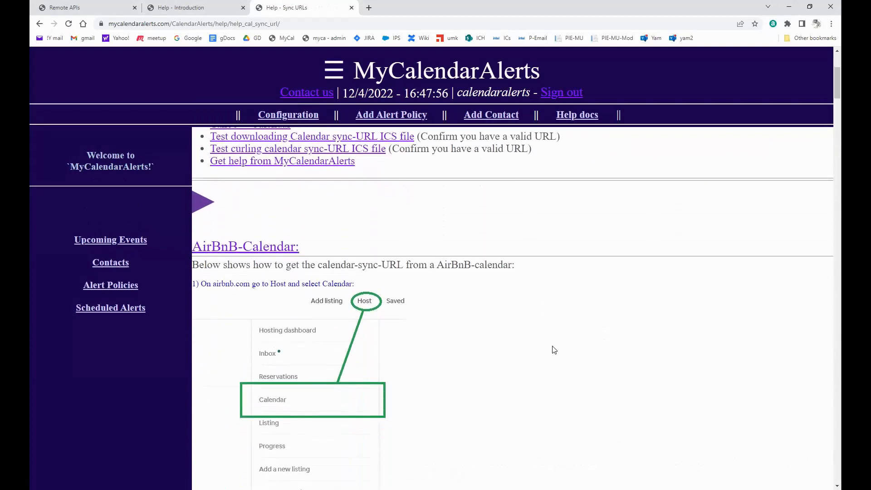
{"action": "scroll", "coordinate": [554, 349], "scroll_direction": "down", "scroll_amount": 2}
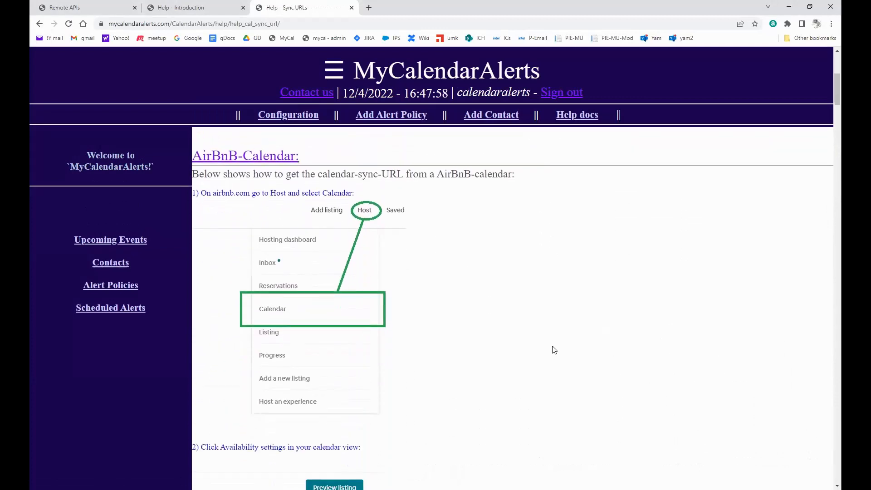
{"action": "scroll", "coordinate": [541, 348], "scroll_direction": "down", "scroll_amount": 16}
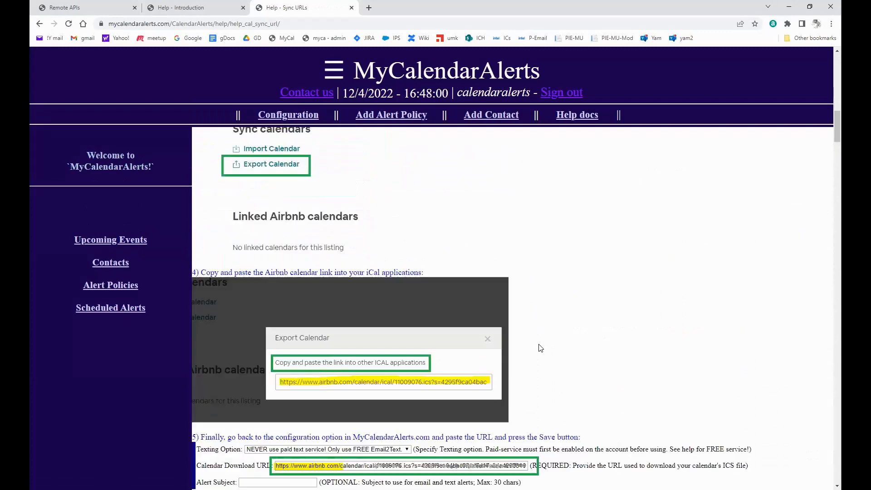
{"action": "scroll", "coordinate": [541, 348], "scroll_direction": "down", "scroll_amount": 20}
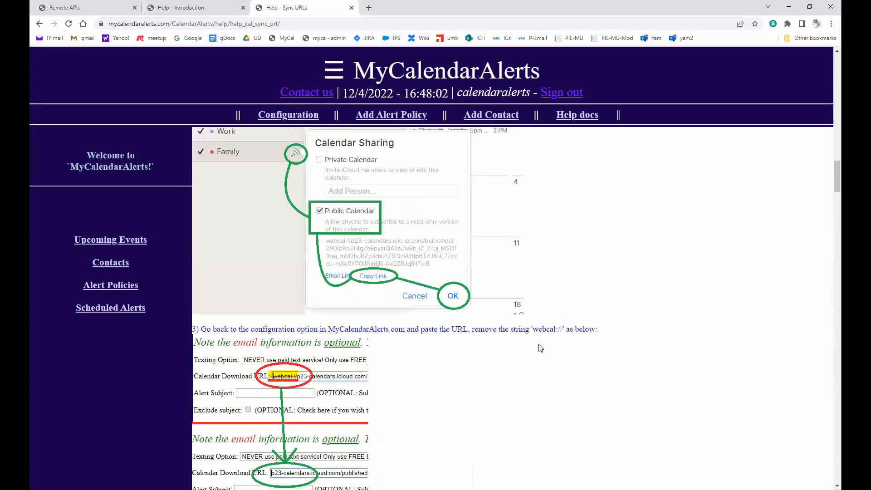
{"action": "scroll", "coordinate": [541, 348], "scroll_direction": "up", "scroll_amount": 2}
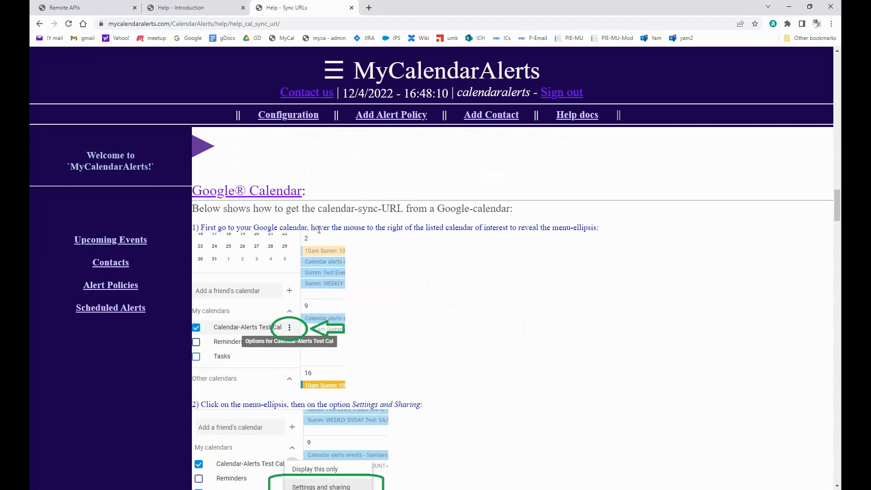
{"action": "left_click", "coordinate": [368, 8]}
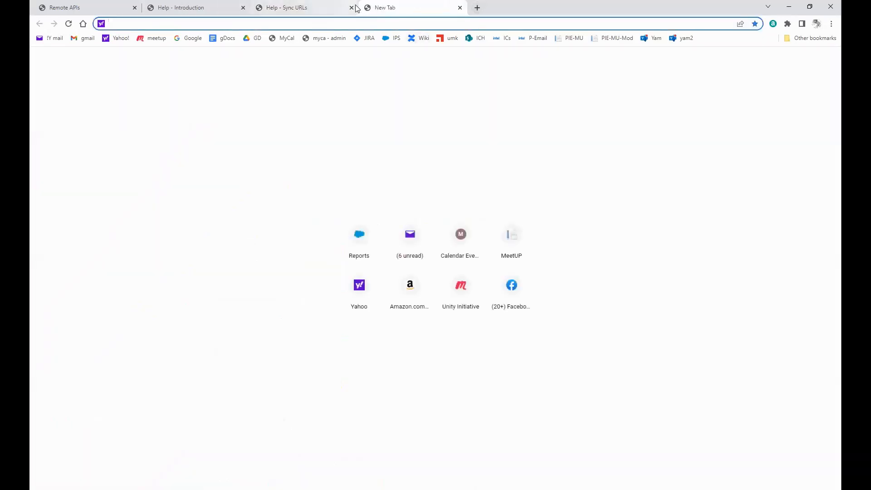
Load calendar.google.com and open Settings and sharing for the Famous People's Birthdays calendar.
{"action": "type", "text": "calendar.google.com/calendar/"}
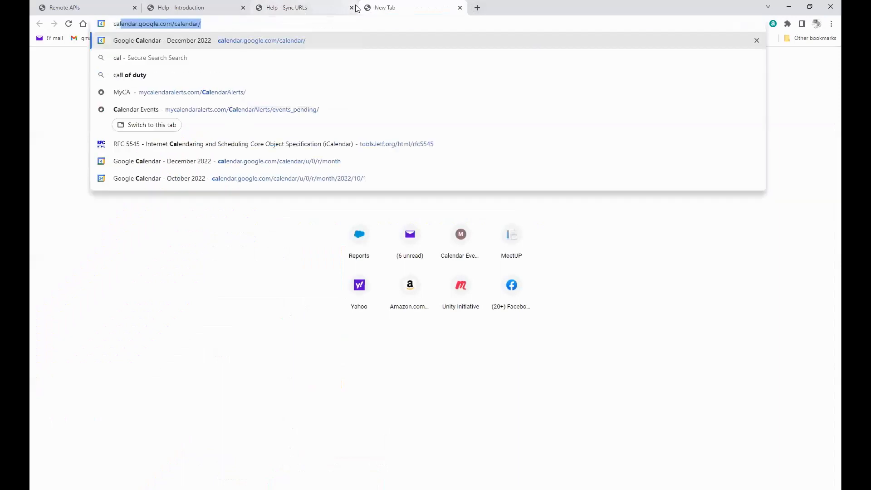
{"action": "key", "text": "Return"}
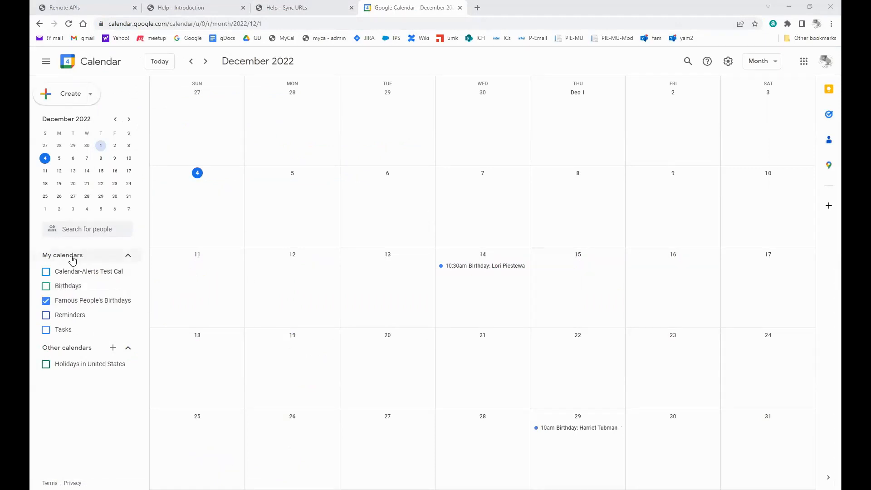
{"action": "mouse_move", "coordinate": [118, 306]}
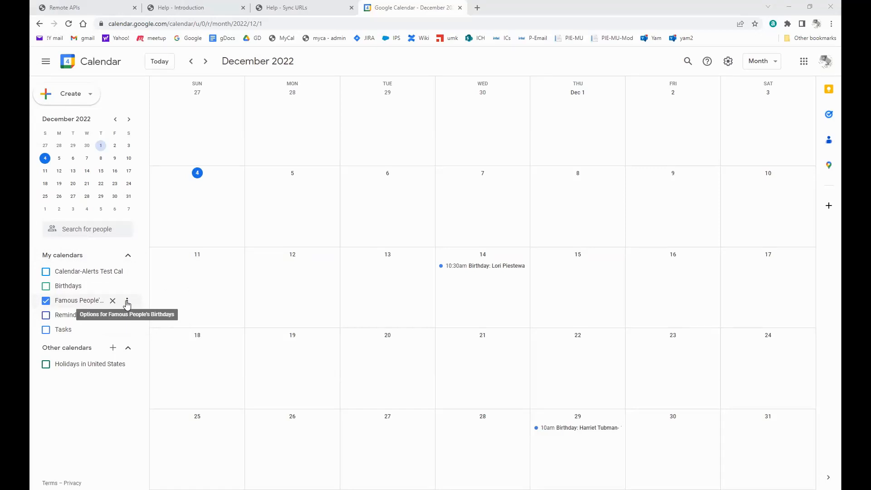
{"action": "left_click", "coordinate": [128, 303]}
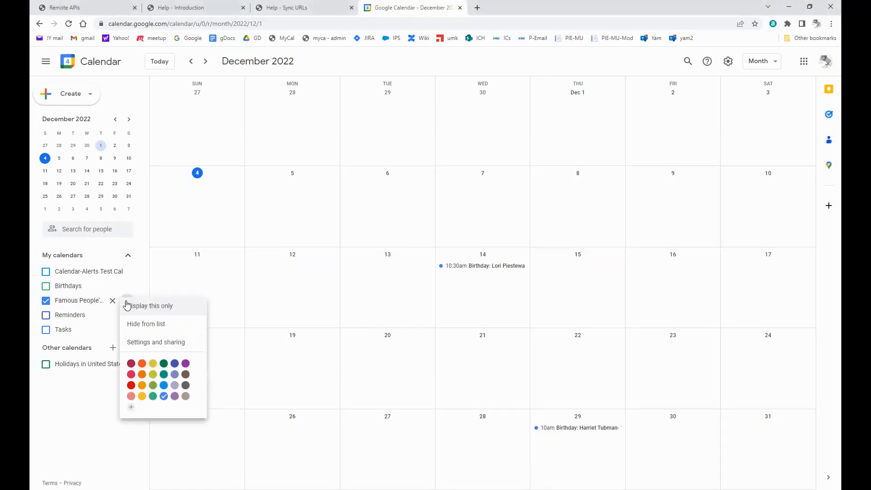
{"action": "left_click", "coordinate": [142, 346]}
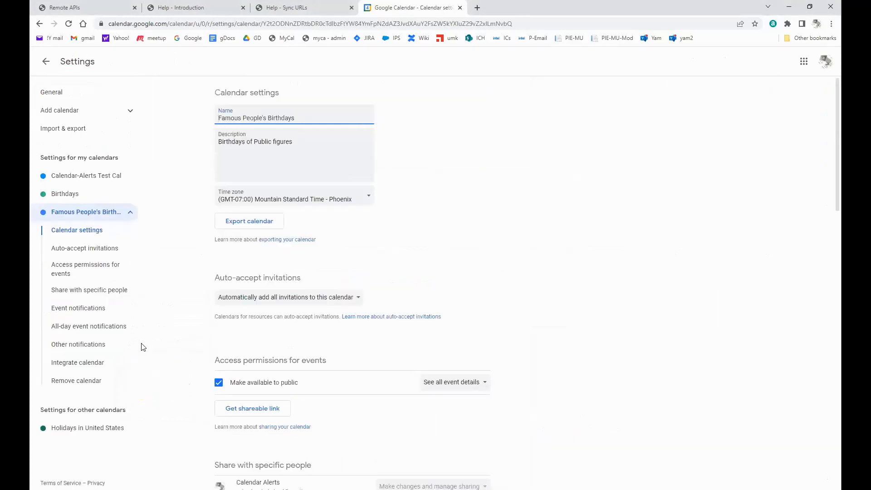
Go to the Integrate calendar section and bring up copy options on the public iCal address.
{"action": "left_click", "coordinate": [92, 272]}
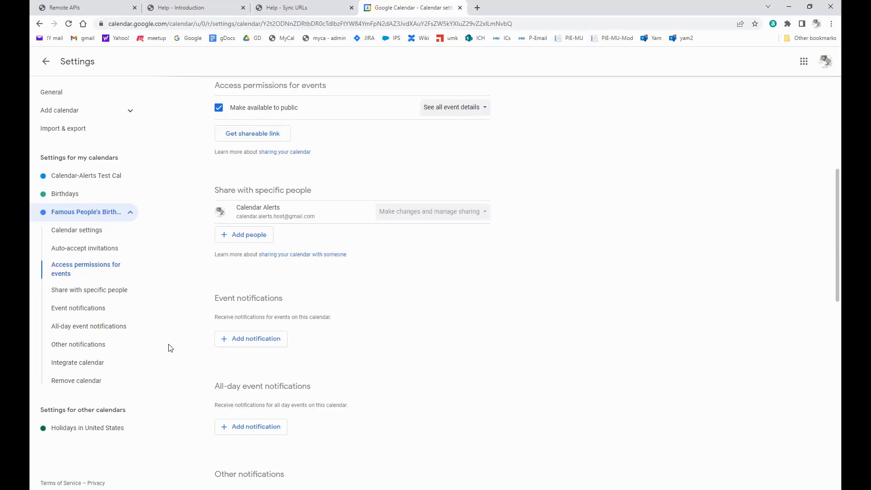
{"action": "left_click", "coordinate": [92, 366]}
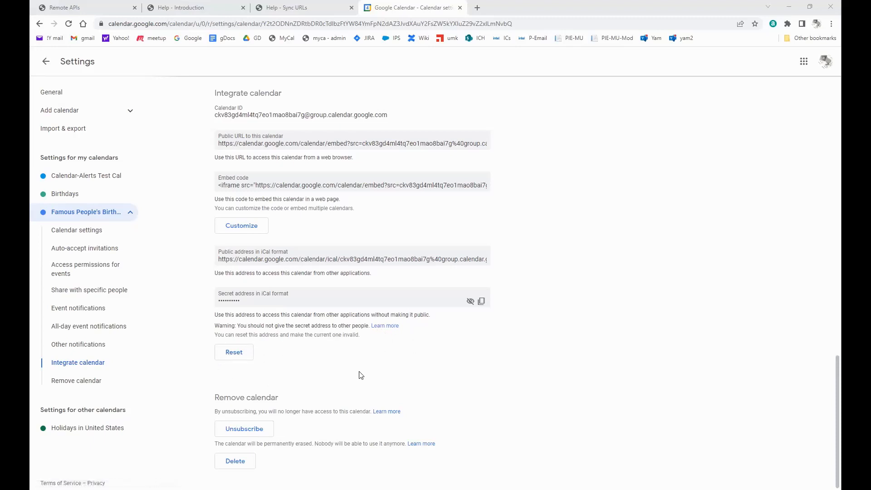
{"action": "right_click", "coordinate": [392, 257]}
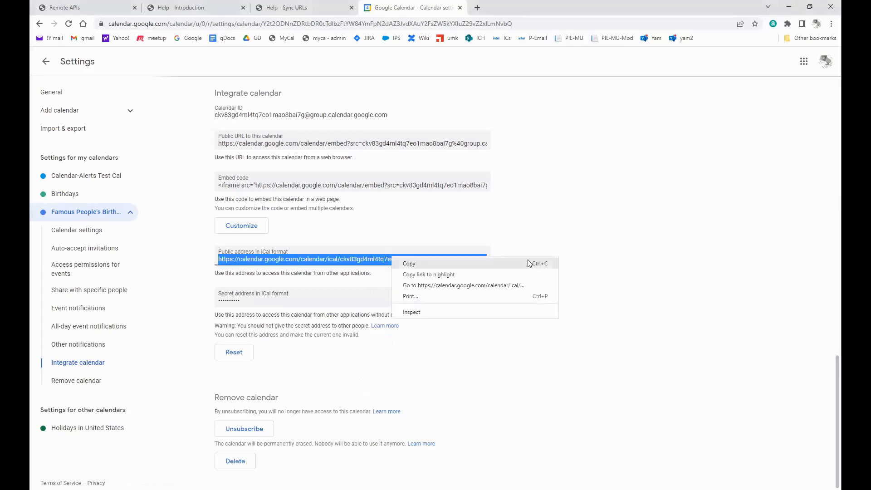
Copy the public iCal address and return to the MyCalendarAlerts Configuration page.
{"action": "left_click", "coordinate": [538, 266]}
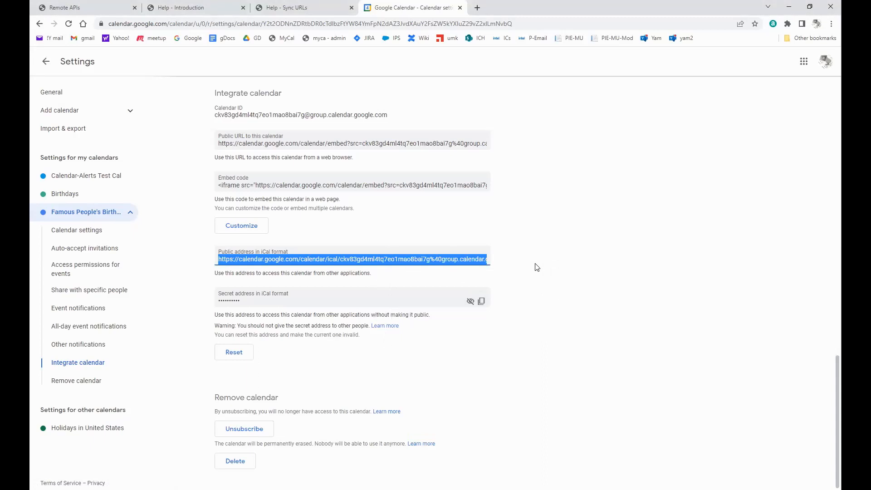
{"action": "left_click", "coordinate": [291, 8]}
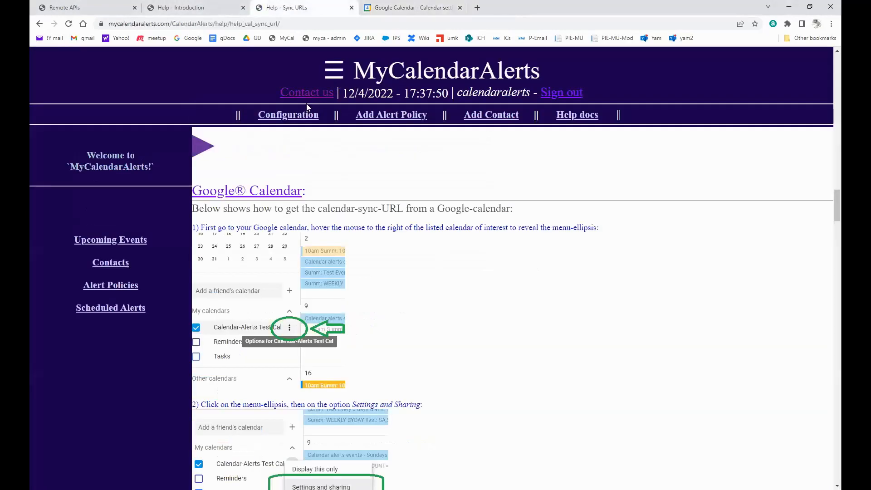
{"action": "left_click", "coordinate": [289, 116]}
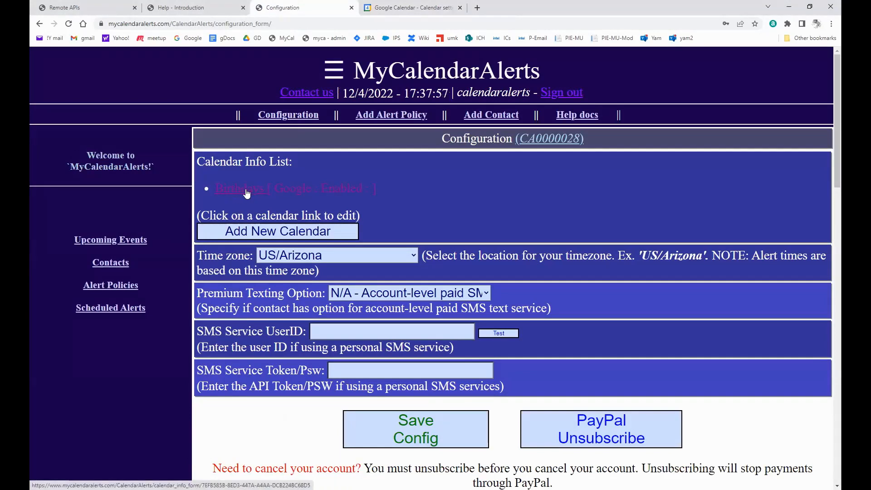
Add a new calendar with the pasted iCal sync URL, label BDcal2, and monitoring enabled.
{"action": "left_click", "coordinate": [247, 231]}
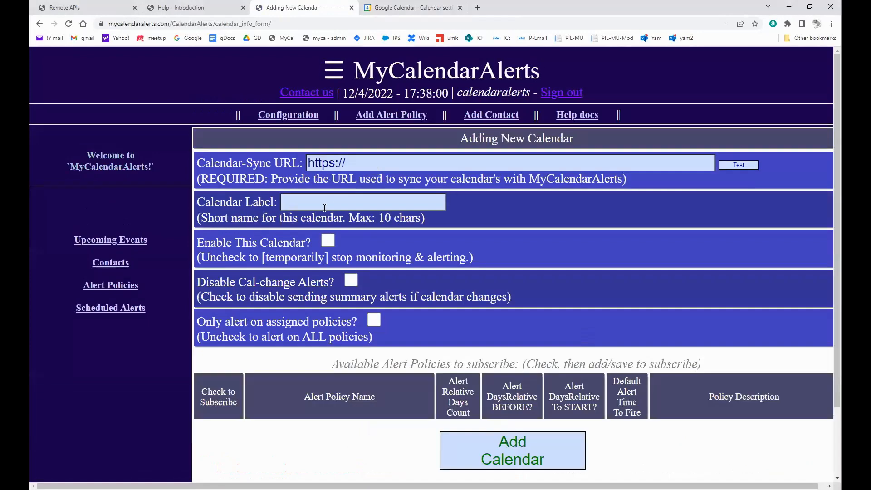
{"action": "left_click", "coordinate": [370, 164]}
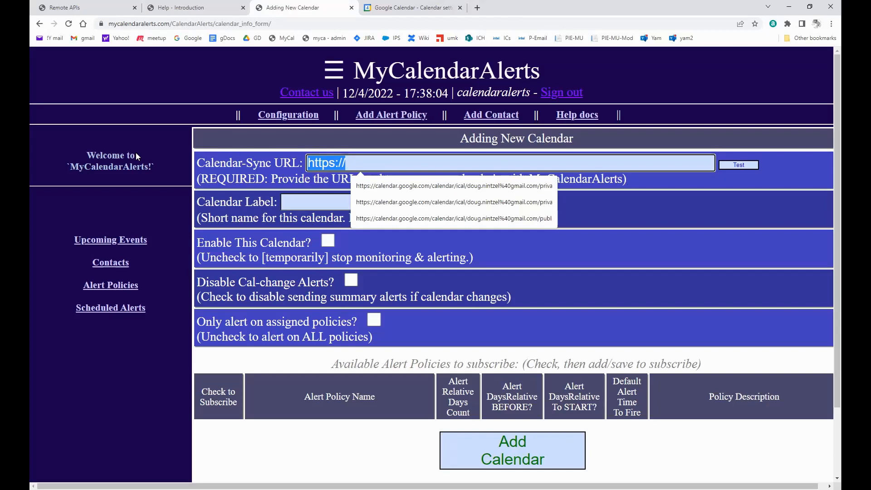
{"action": "key", "text": "ctrl+v"}
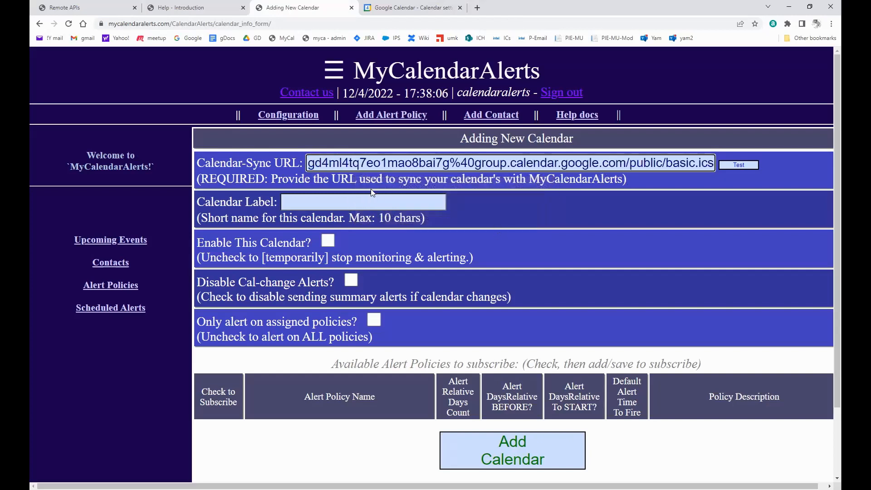
{"action": "left_click", "coordinate": [317, 201]}
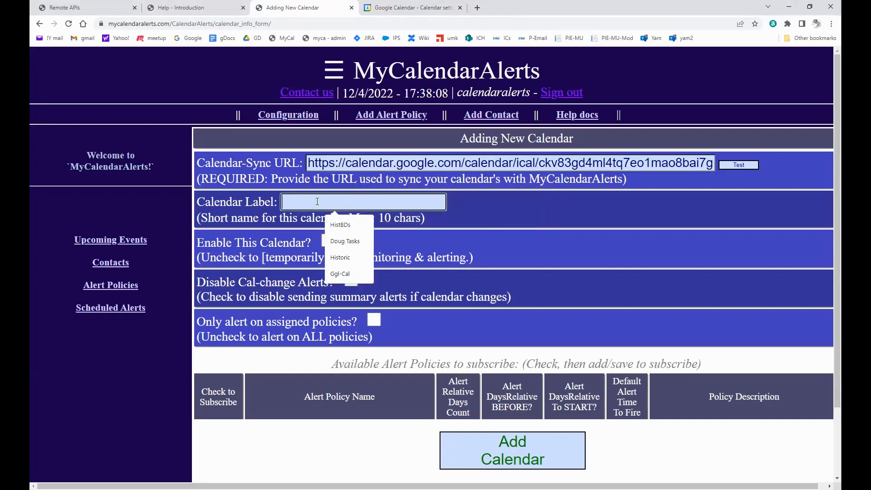
{"action": "type", "text": "BD"}
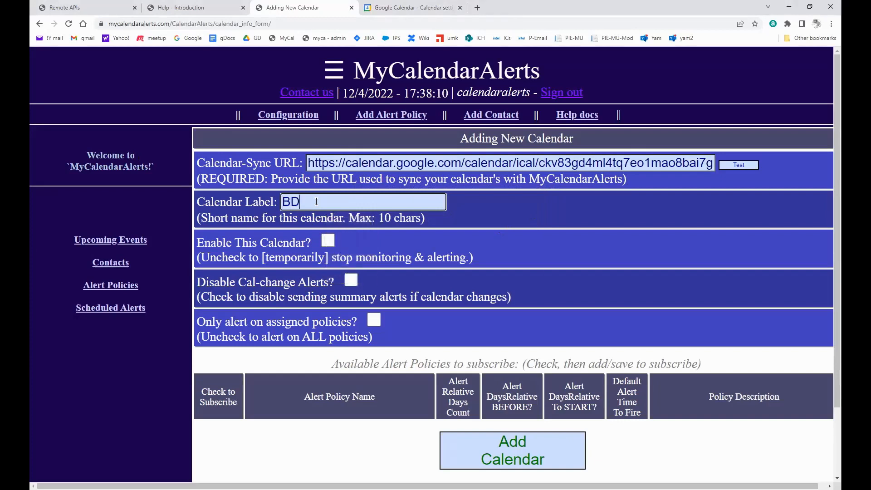
{"action": "type", "text": "cal2"}
{"action": "left_click", "coordinate": [328, 241]}
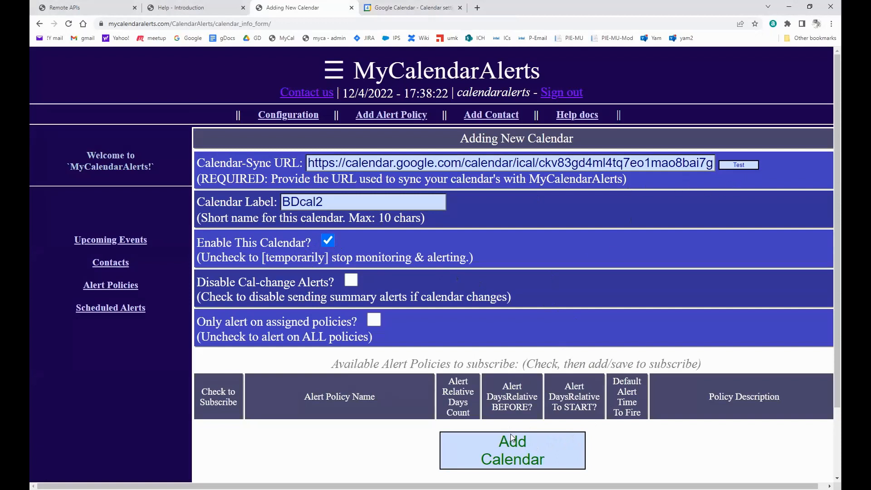
Test the sync URL, save BDcal2, and confirm it in Configuration and Calendar Events.
{"action": "left_click", "coordinate": [736, 164]}
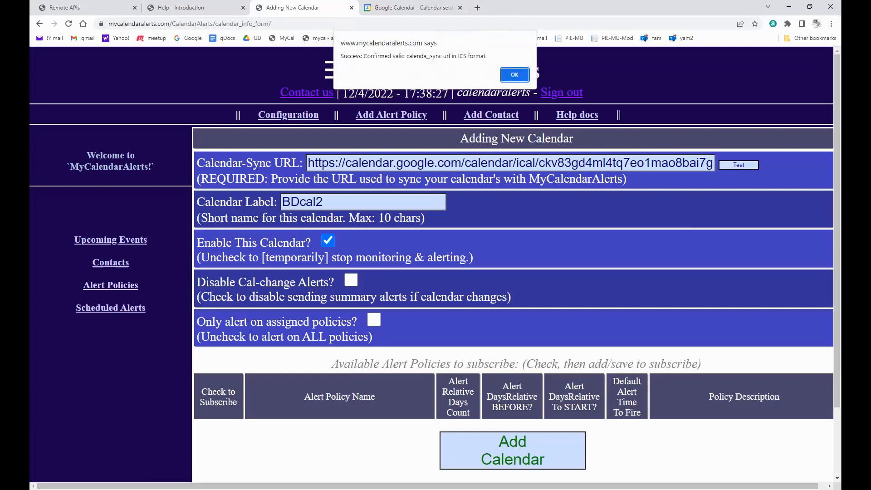
{"action": "left_click", "coordinate": [513, 76]}
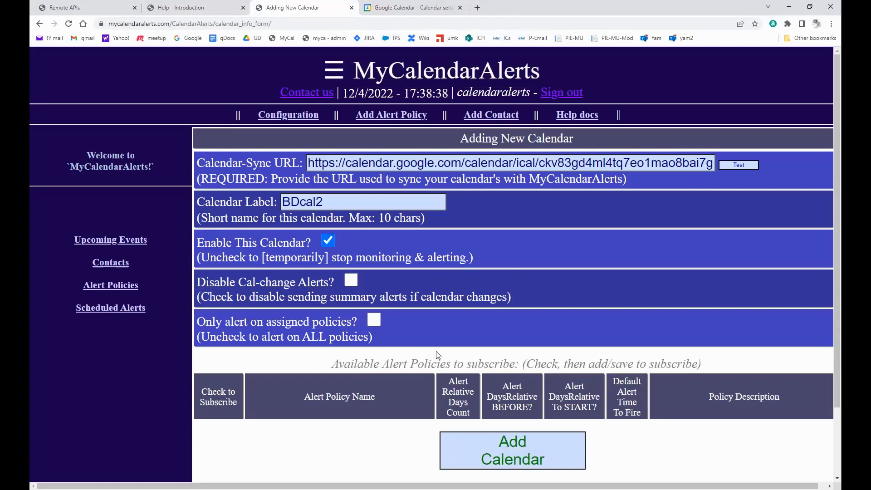
{"action": "left_click", "coordinate": [522, 447]}
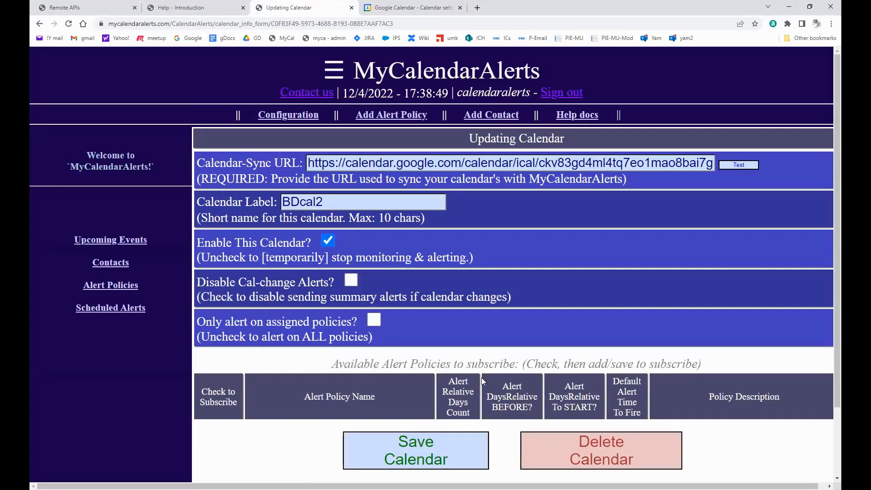
{"action": "left_click", "coordinate": [291, 116]}
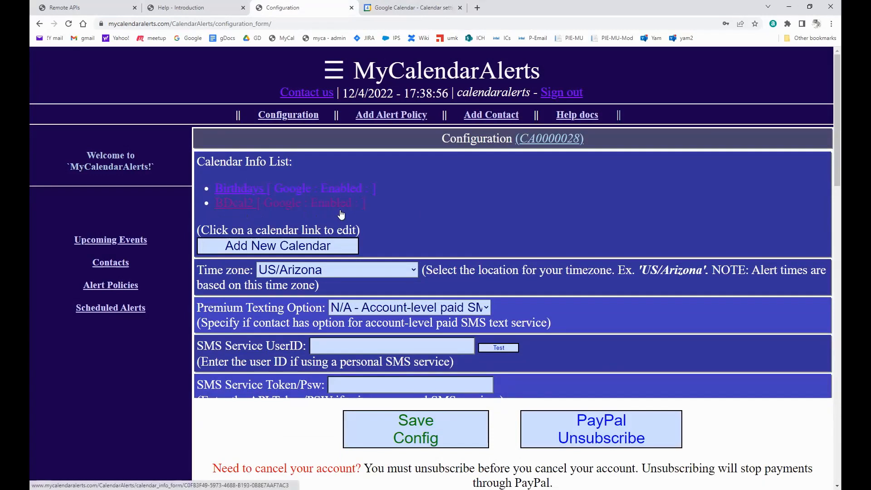
{"action": "left_click", "coordinate": [123, 245]}
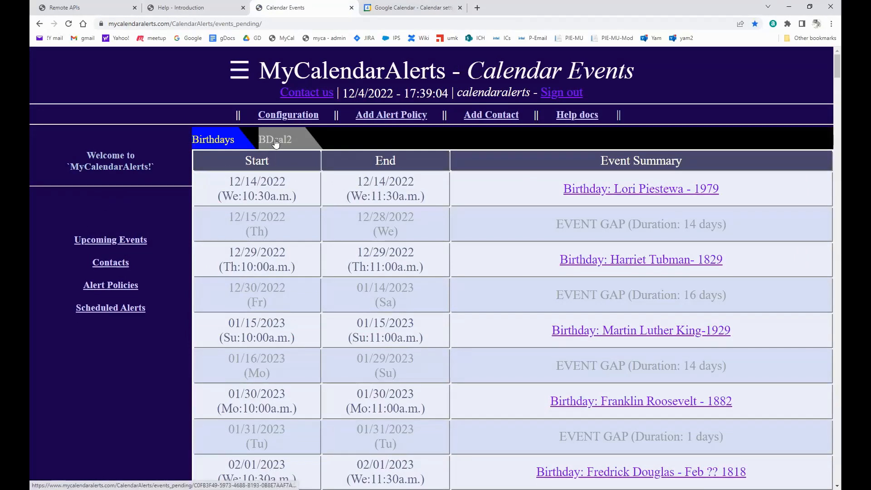
Review BDcal2's upcoming birthday events, then return to the Help introduction at Adding Contacts.
{"action": "left_click", "coordinate": [275, 142]}
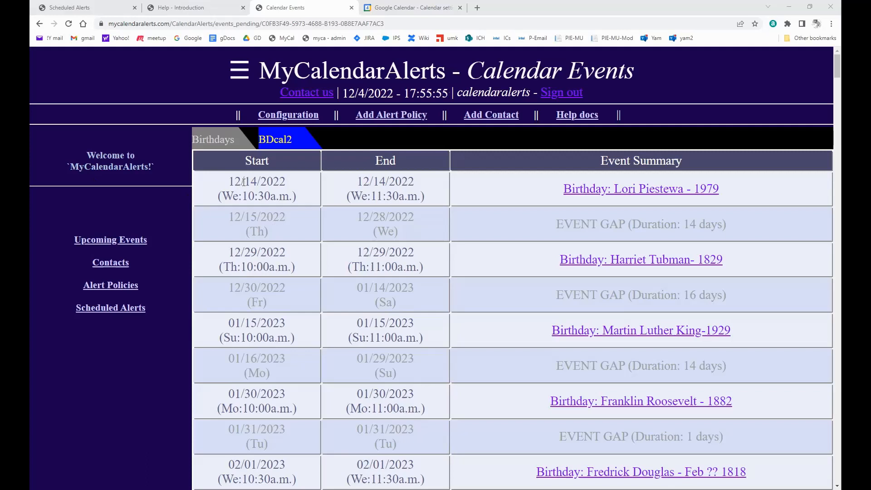
{"action": "left_click_drag", "start_coordinate": [230, 181], "coordinate": [292, 184]}
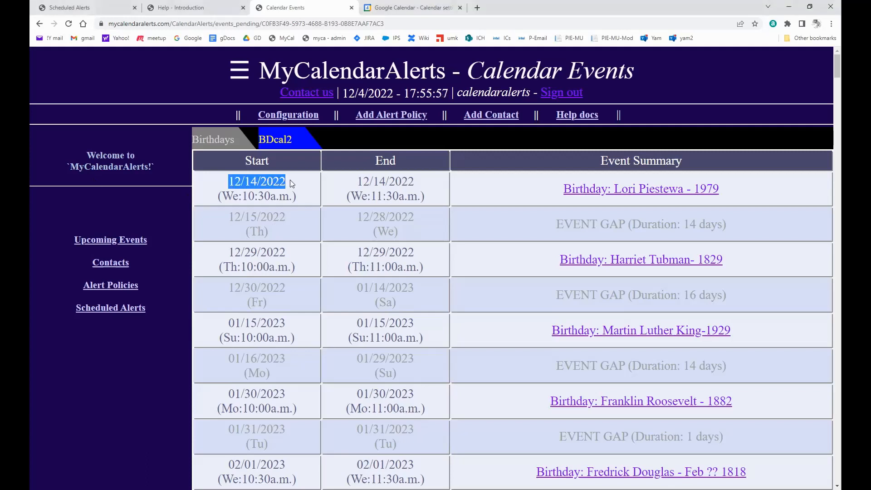
{"action": "left_click", "coordinate": [273, 183]}
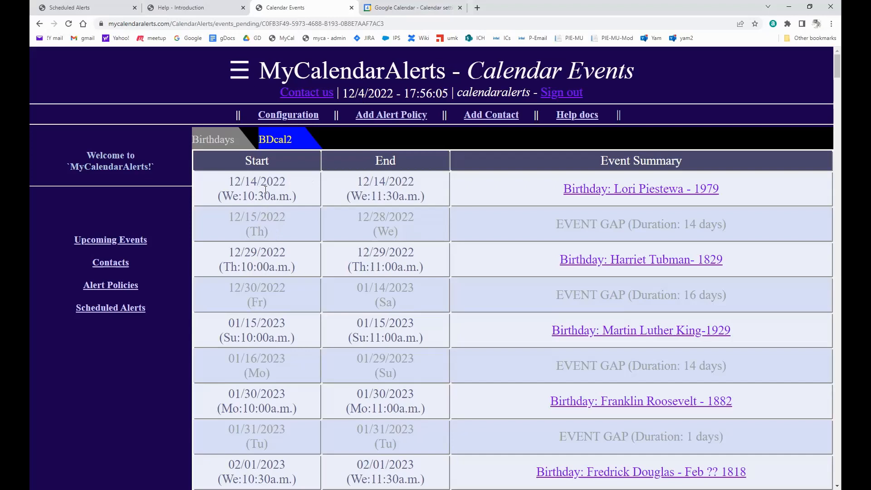
{"action": "left_click", "coordinate": [183, 11]}
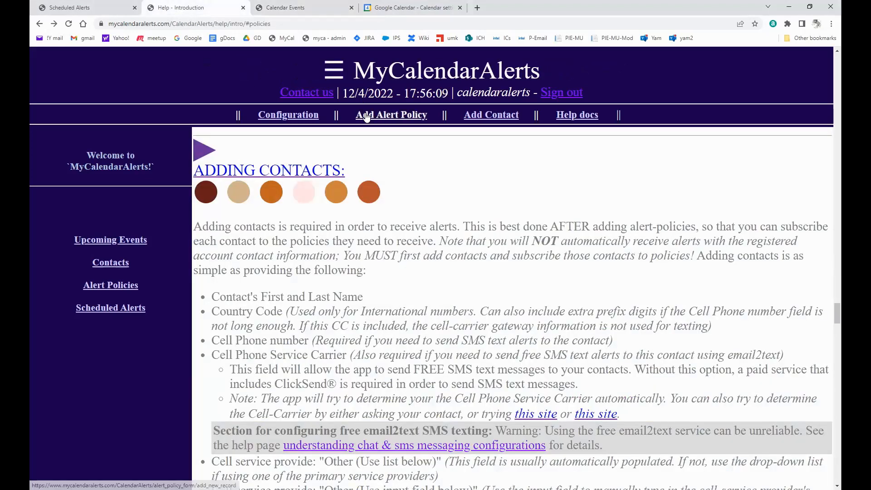
Start a new alert policy titled 'TEST by Doug' with Relative # of Days set to 10.
{"action": "left_click", "coordinate": [392, 119]}
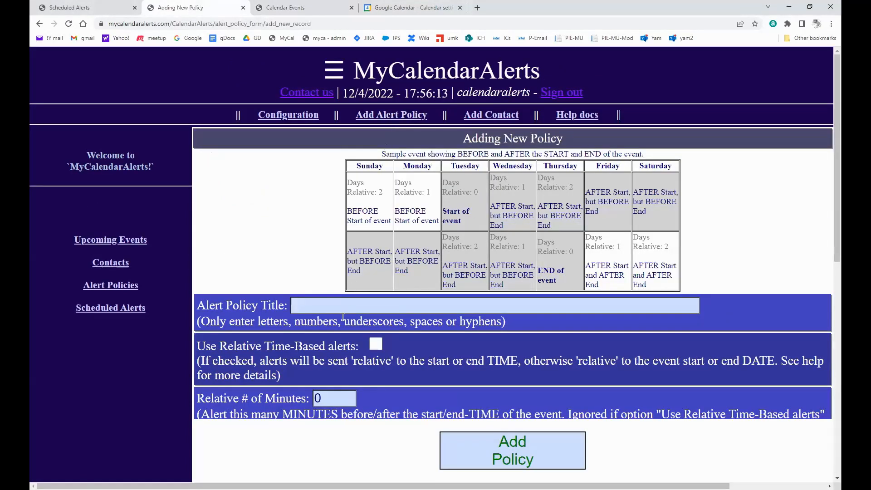
{"action": "left_click", "coordinate": [337, 310]}
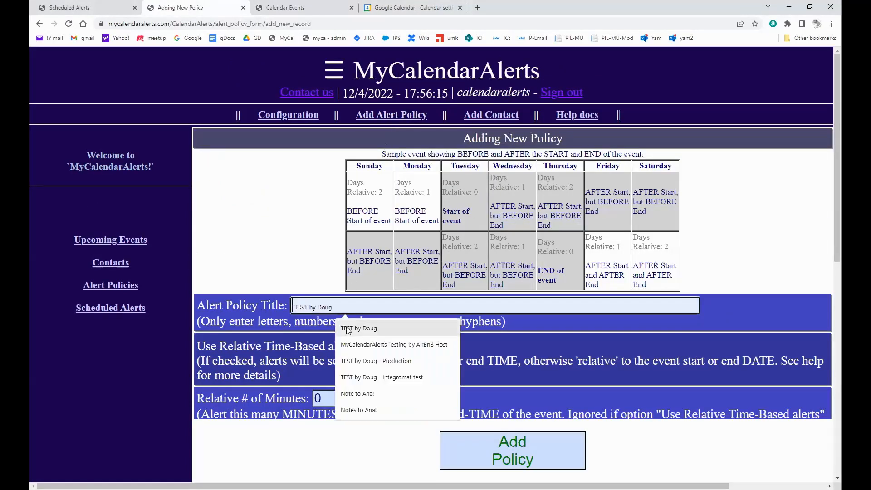
{"action": "left_click", "coordinate": [348, 329]}
{"action": "scroll", "coordinate": [507, 352], "scroll_direction": "down", "scroll_amount": 3}
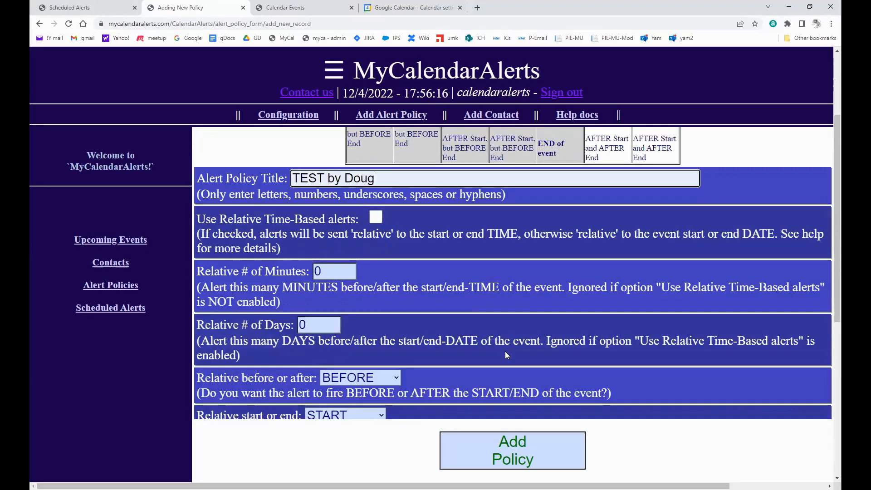
{"action": "scroll", "coordinate": [507, 355], "scroll_direction": "down", "scroll_amount": 1}
{"action": "left_click", "coordinate": [310, 271]}
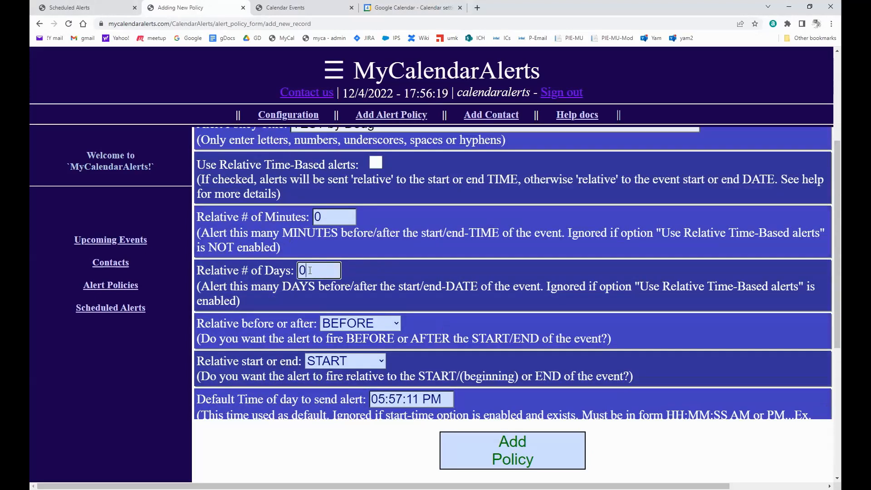
{"action": "key", "text": "Home"}
{"action": "type", "text": "1"}
{"action": "scroll", "coordinate": [324, 263], "scroll_direction": "down", "scroll_amount": 3}
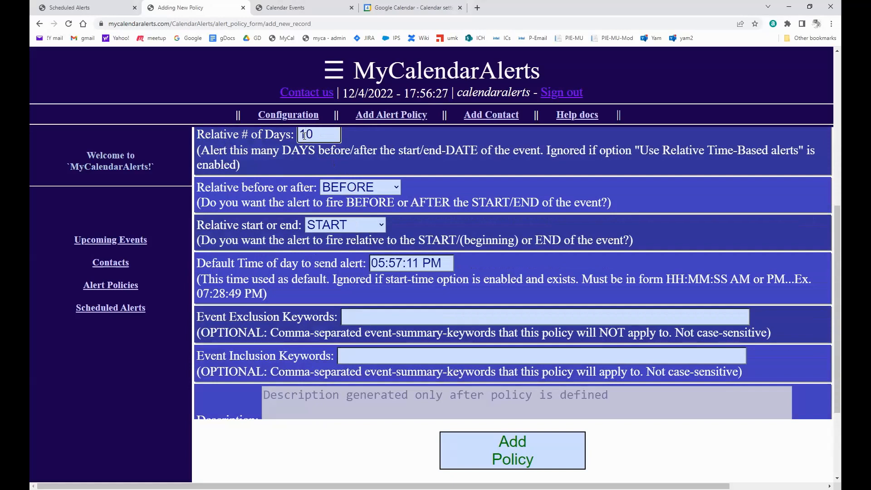
{"action": "scroll", "coordinate": [324, 281], "scroll_direction": "down", "scroll_amount": 1}
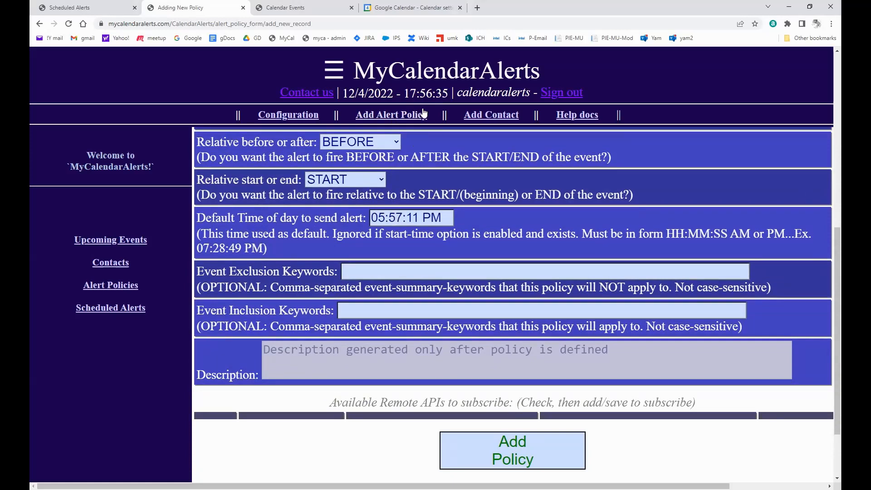
Set the default alert time to 05:58:11 PM, subscribe it to Webhook test, and save the policy.
{"action": "left_click", "coordinate": [398, 217]}
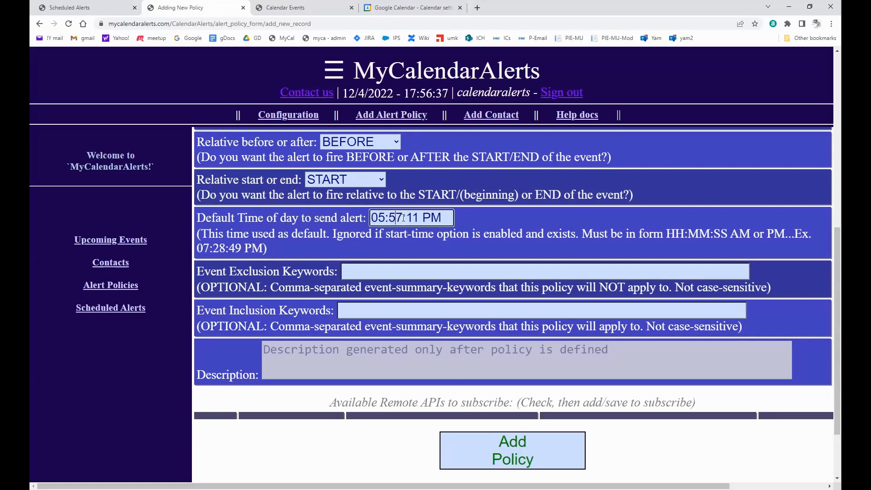
{"action": "key", "text": "Delete"}
{"action": "type", "text": "8"}
{"action": "scroll", "coordinate": [596, 218], "scroll_direction": "down", "scroll_amount": 2}
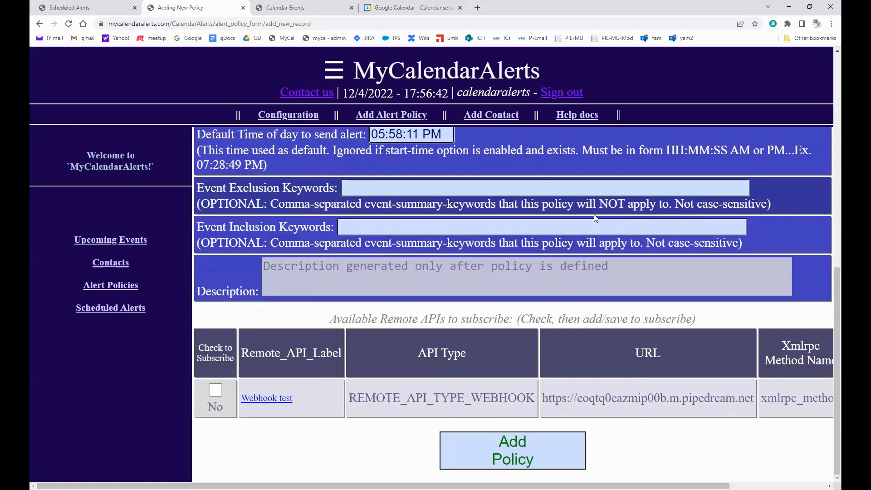
{"action": "left_click", "coordinate": [220, 393]}
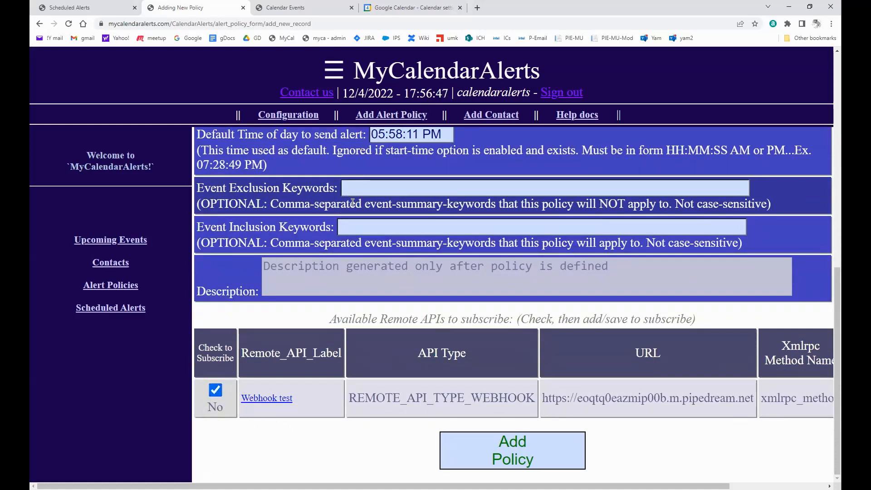
{"action": "left_click", "coordinate": [532, 450]}
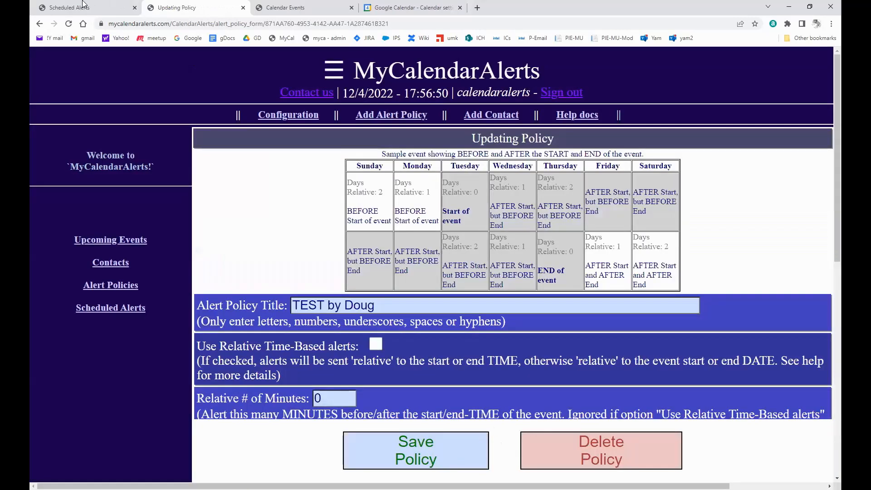
{"action": "left_click", "coordinate": [78, 7]}
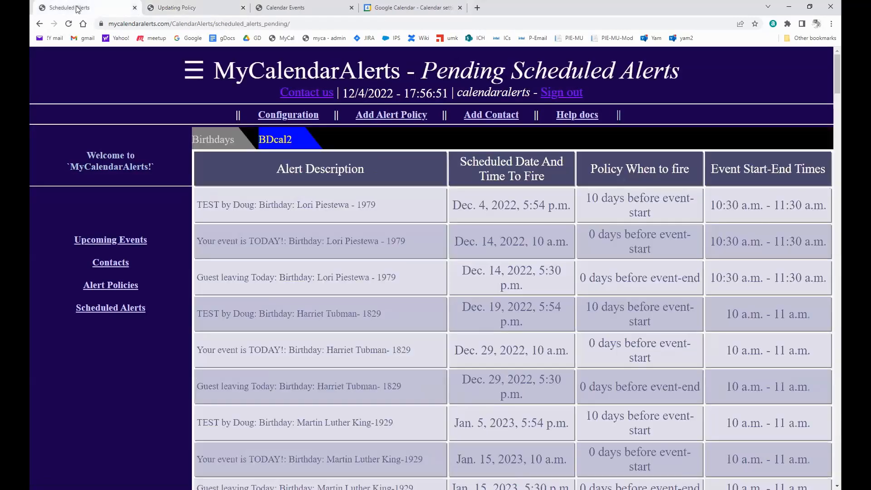
Subscribe the contact to the TEST by Doug policy and save the contact.
{"action": "left_click", "coordinate": [111, 263]}
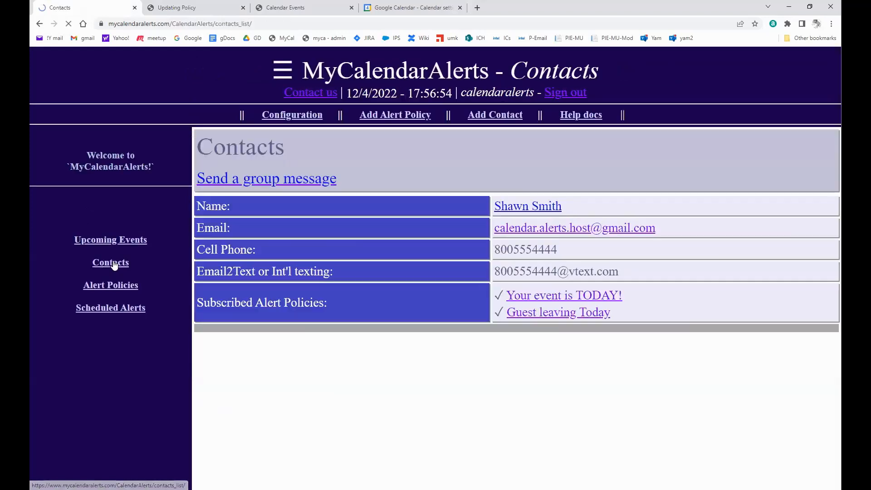
{"action": "left_click", "coordinate": [529, 208]}
{"action": "scroll", "coordinate": [459, 364], "scroll_direction": "down", "scroll_amount": 15}
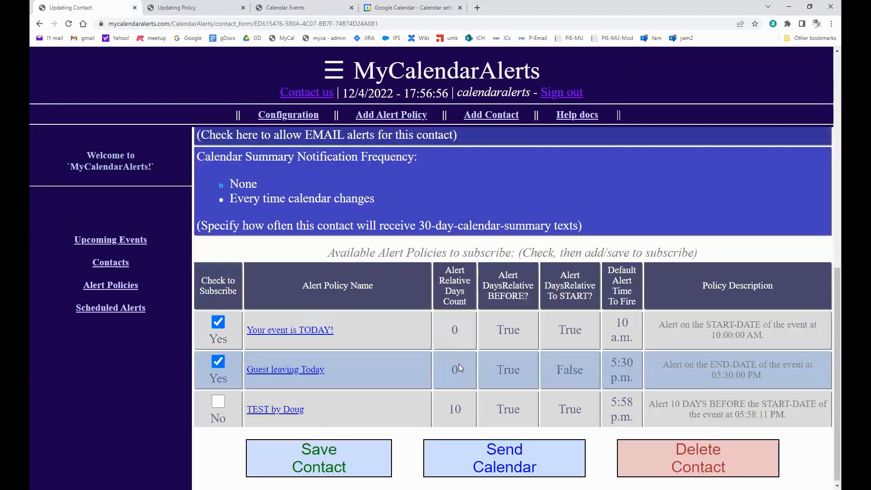
{"action": "left_click", "coordinate": [218, 398]}
{"action": "left_click", "coordinate": [355, 457]}
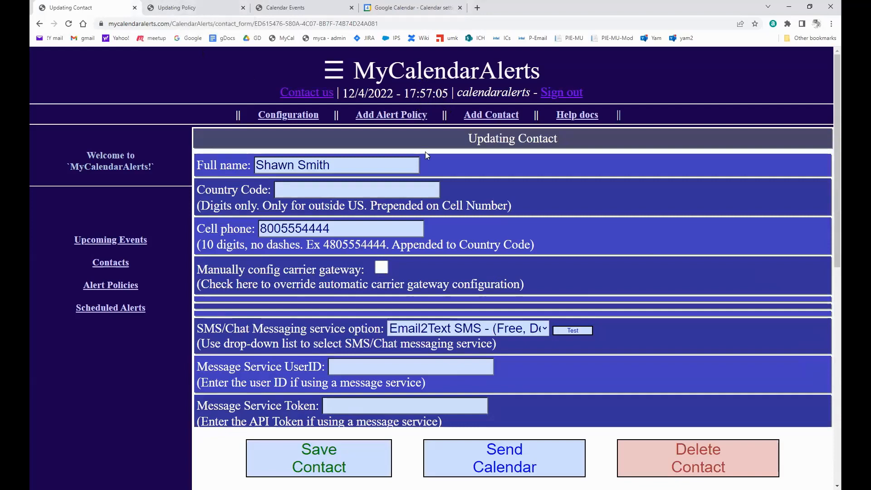
Check the pending scheduled alerts for TEST by Doug's Dec. 4, 2022, 5:58 p.m. alert.
{"action": "left_click", "coordinate": [231, 8]}
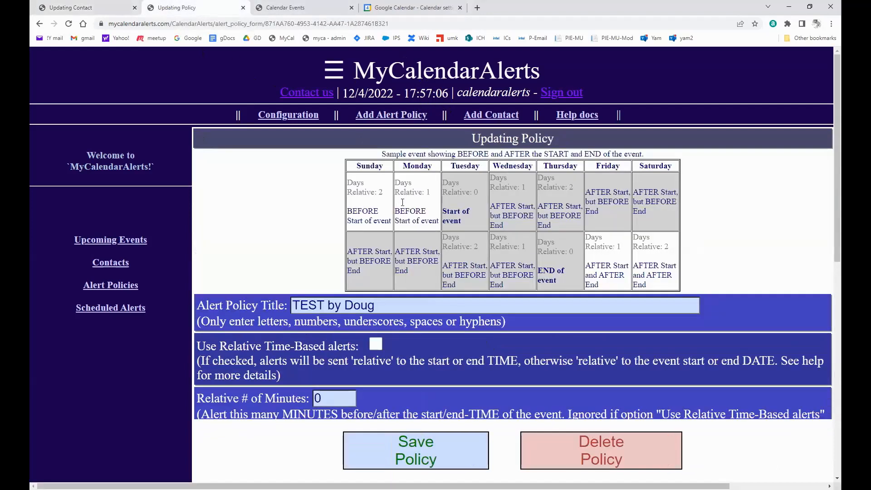
{"action": "scroll", "coordinate": [420, 355], "scroll_direction": "down", "scroll_amount": 5}
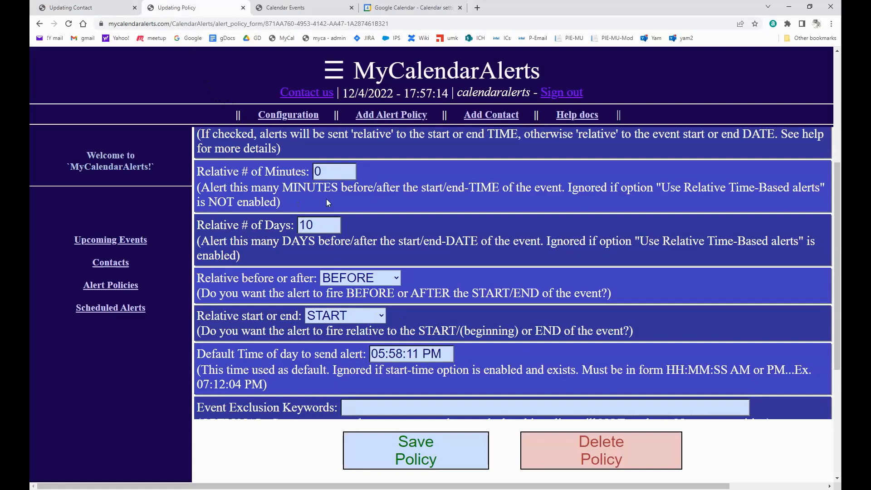
{"action": "left_click", "coordinate": [85, 8]}
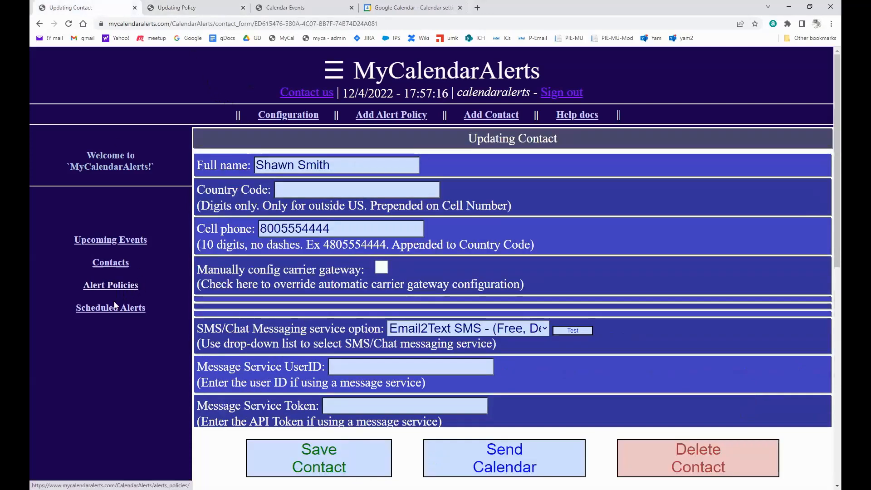
{"action": "left_click", "coordinate": [142, 310]}
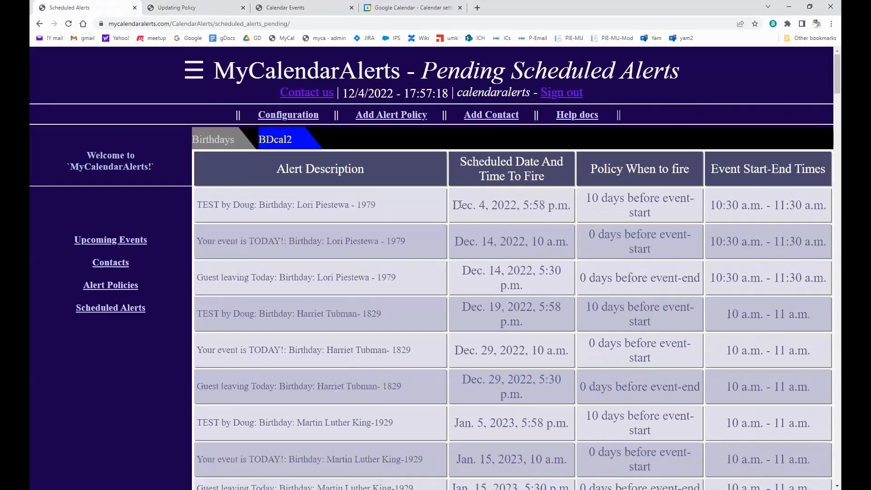
{"action": "left_click_drag", "start_coordinate": [196, 205], "coordinate": [439, 209]}
{"action": "left_click", "coordinate": [558, 212]}
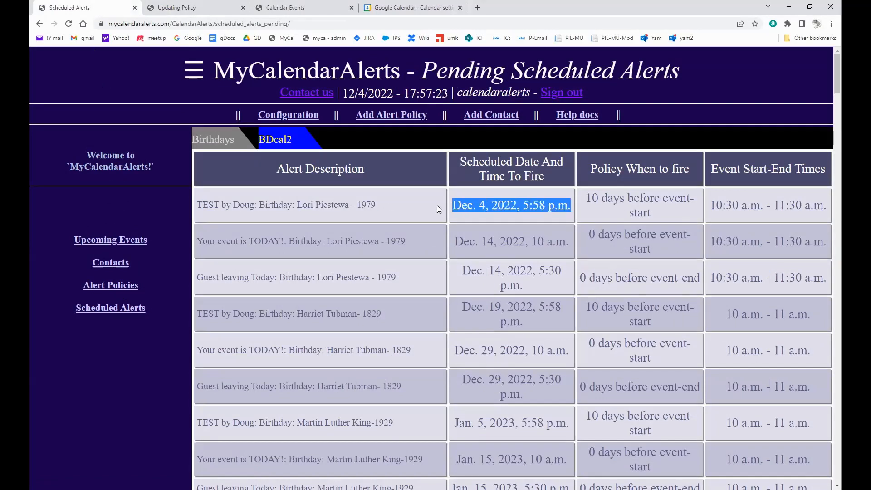
{"action": "left_click", "coordinate": [487, 205]}
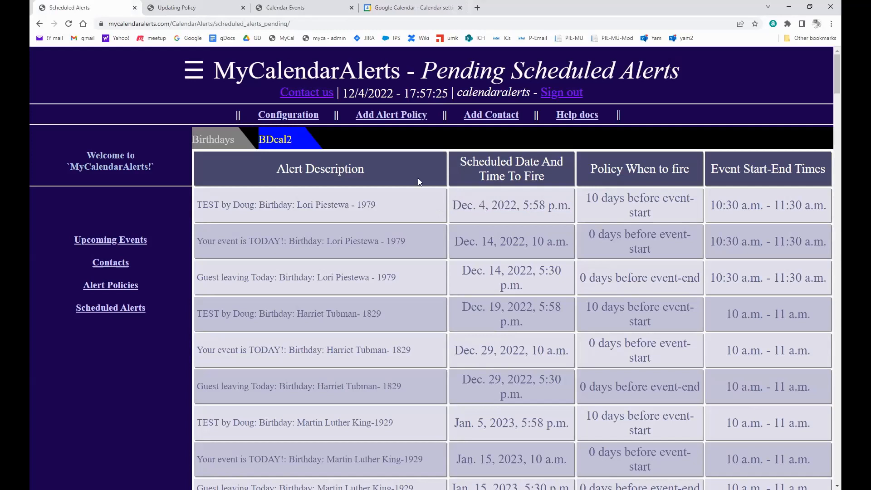